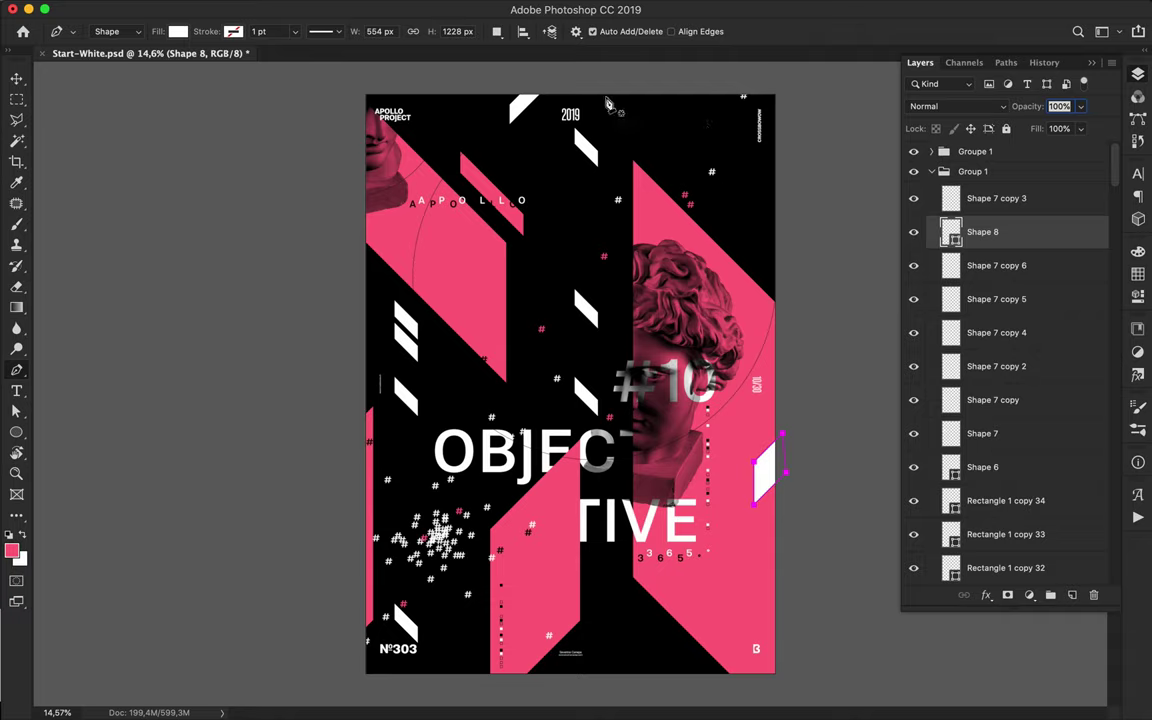
- Draw a slanted strip about 2877 by 242 px across the poster's upper edge with the Pen tool and fill it pink
click(586, 90)
shift+click(604, 103)
shift+click(756, 102)
shift+click(742, 92)
key(a)
click(238, 31)
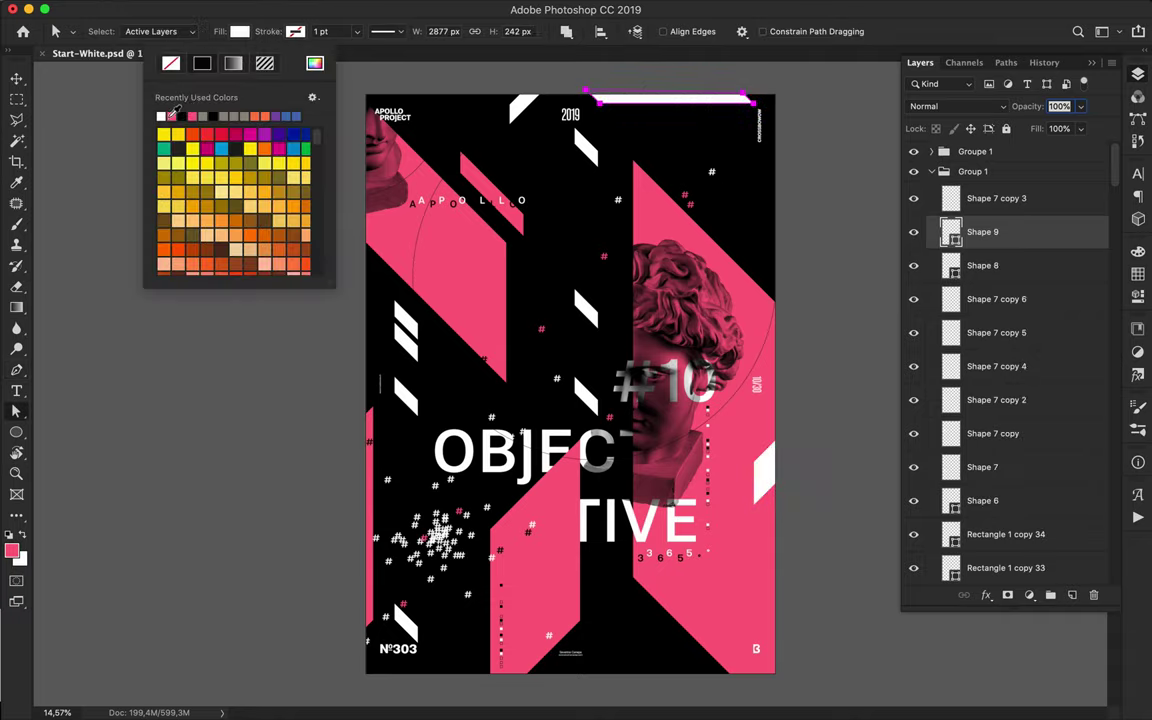
click(171, 115)
- Shift the pink strip slightly left and nudge it upward until only a thin sliver remains on the poster, and save the document
key(v)
drag(699, 108, 682, 108)
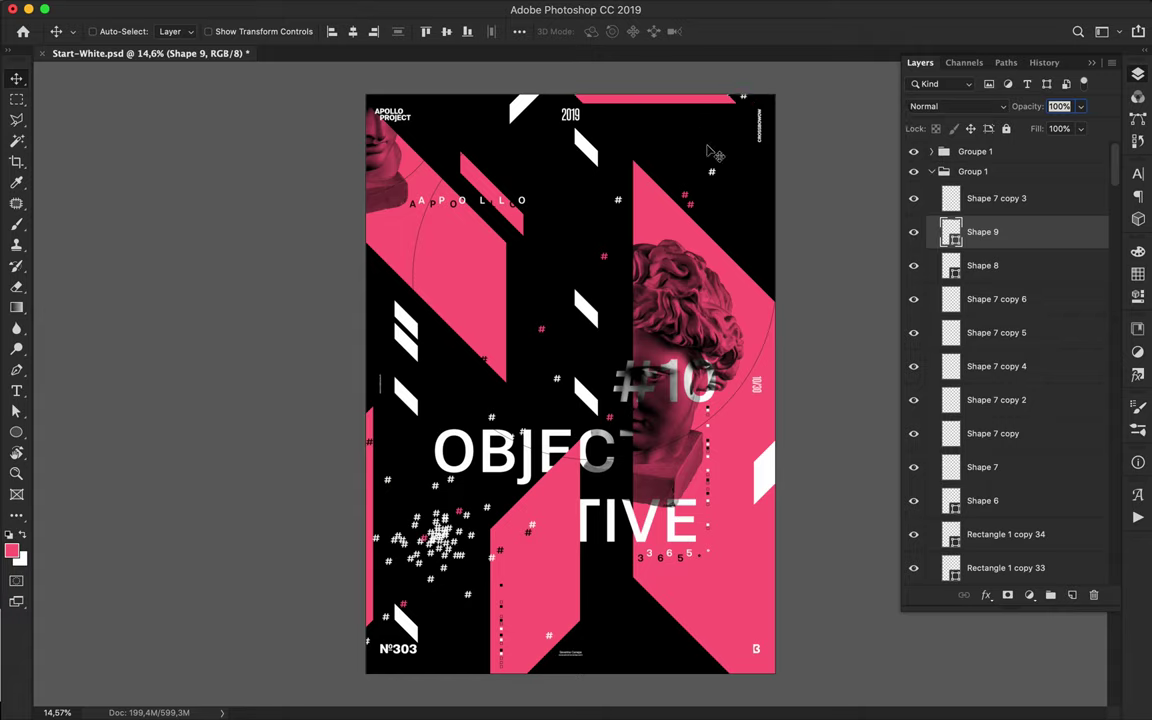
key(shift+Up)
key(shift+Up)
key(shift+Up)
key(shift+Up)
key(shift+Up)
key(shift+Up)
key(shift+Up)
key(shift+Up)
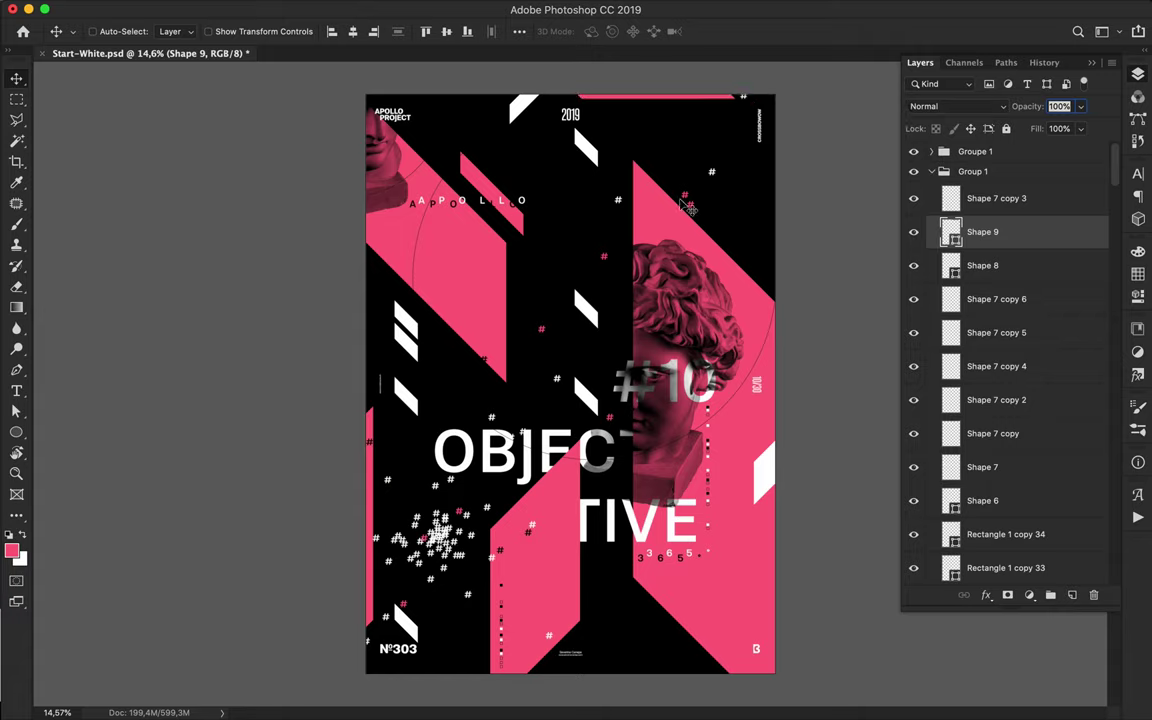
key(super+s)
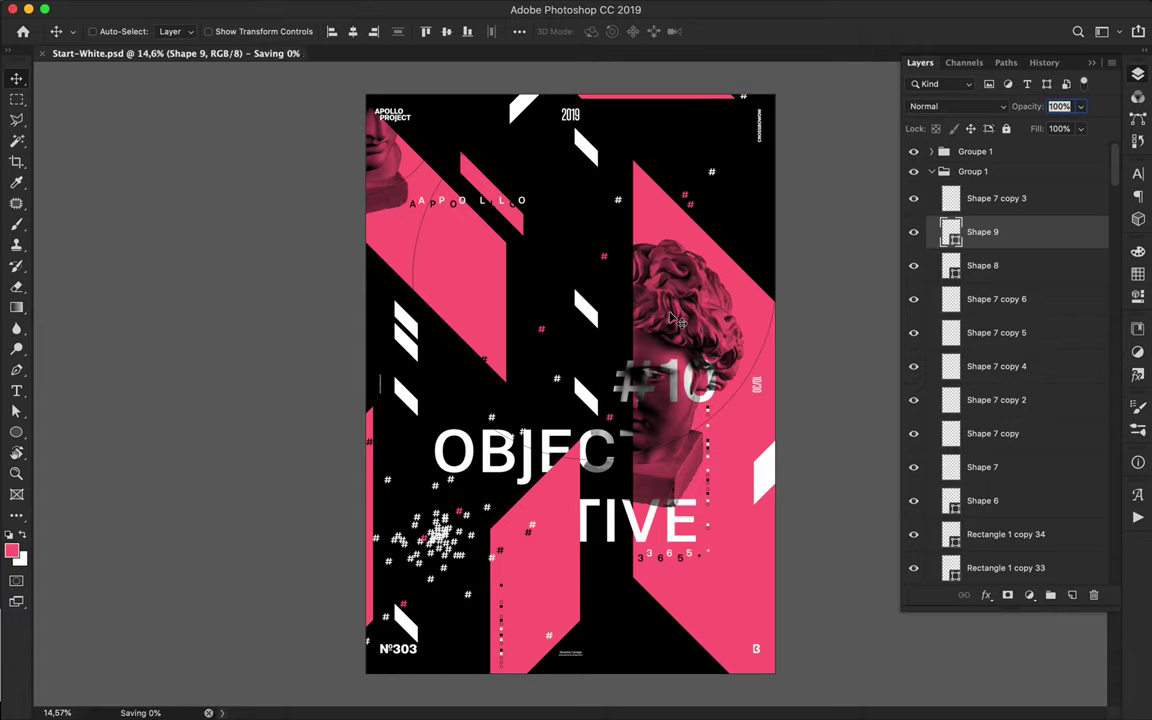
scroll(520, 300, up, 3)
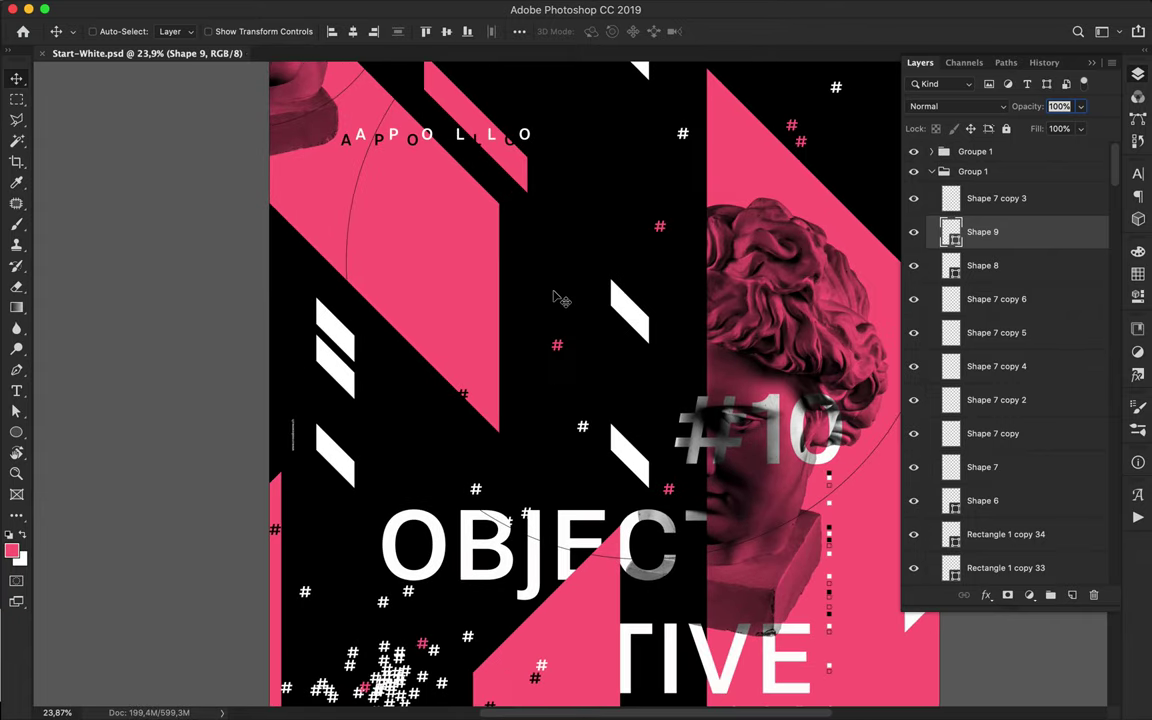
key(p)
click(455, 191)
click(508, 244)
key(v)
key(Return)
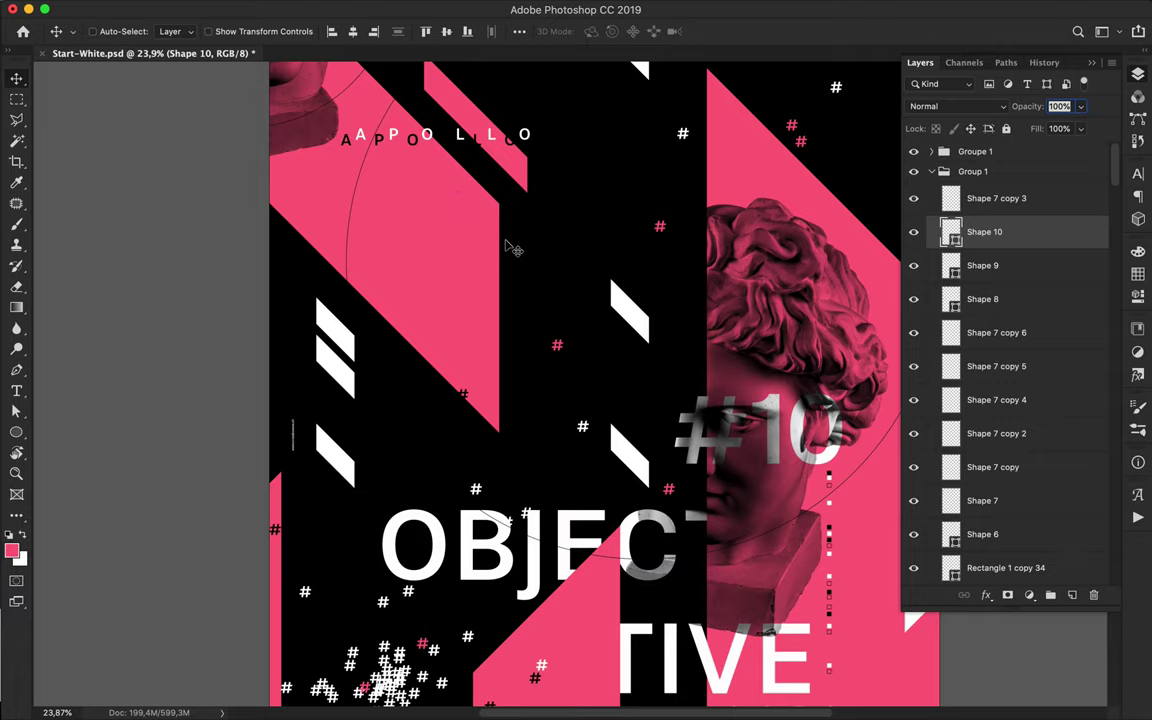
key(Delete)
key(a)
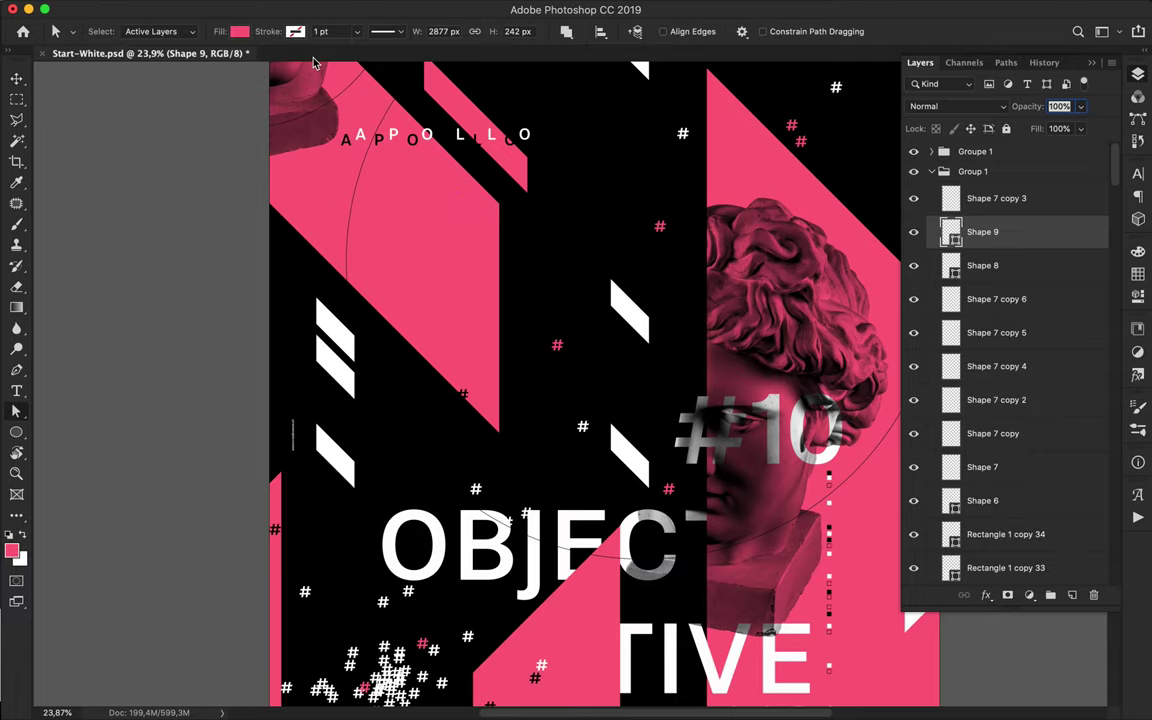
- Draw a white vertical bar about 213 by 1615 px above the statue's head on a new layer and rasterize it
key(p)
key(ctrl+0)
click(1073, 595)
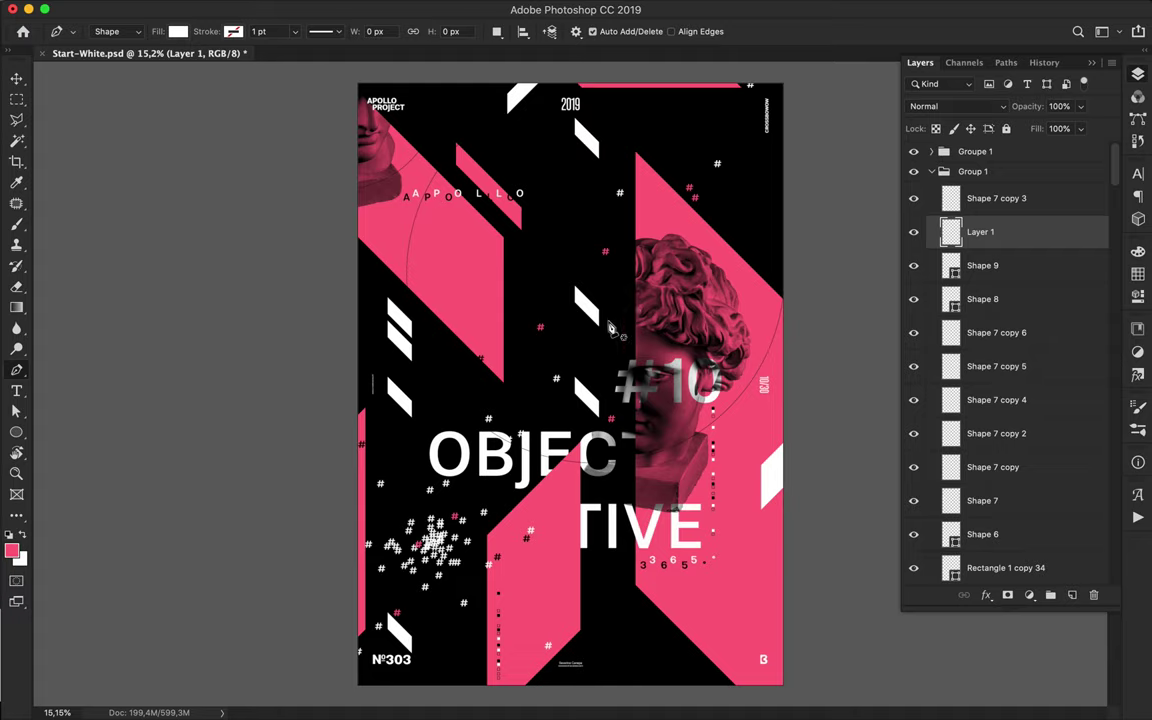
click(727, 197)
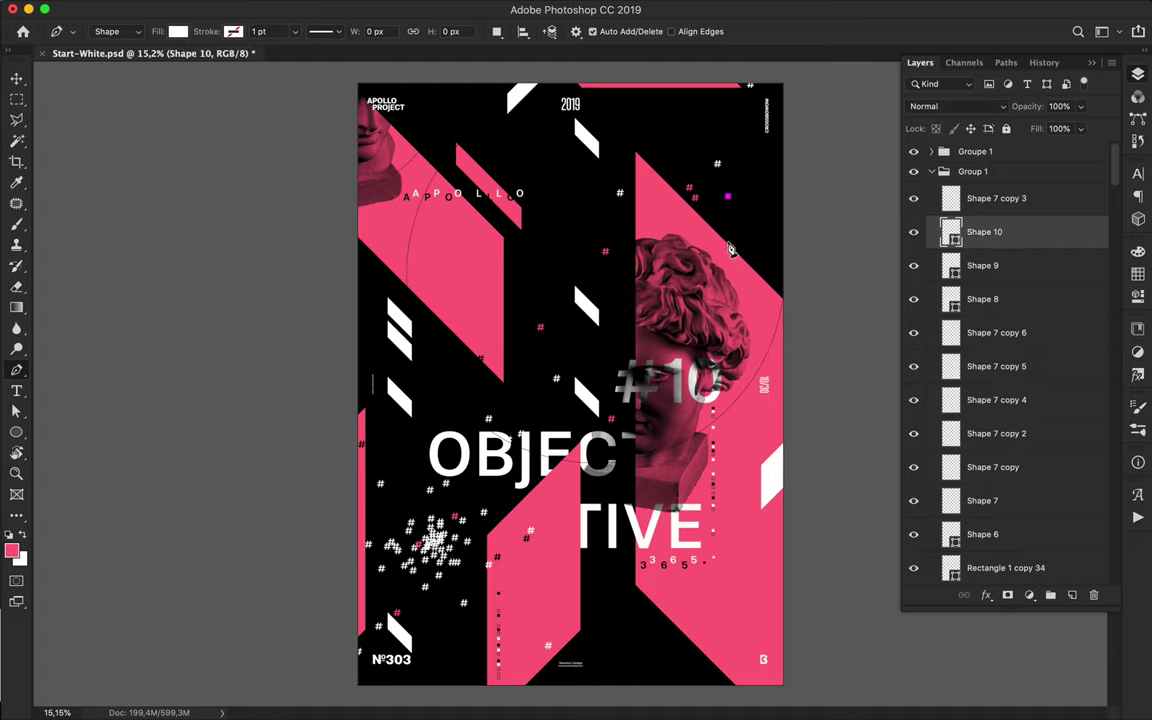
click(740, 292)
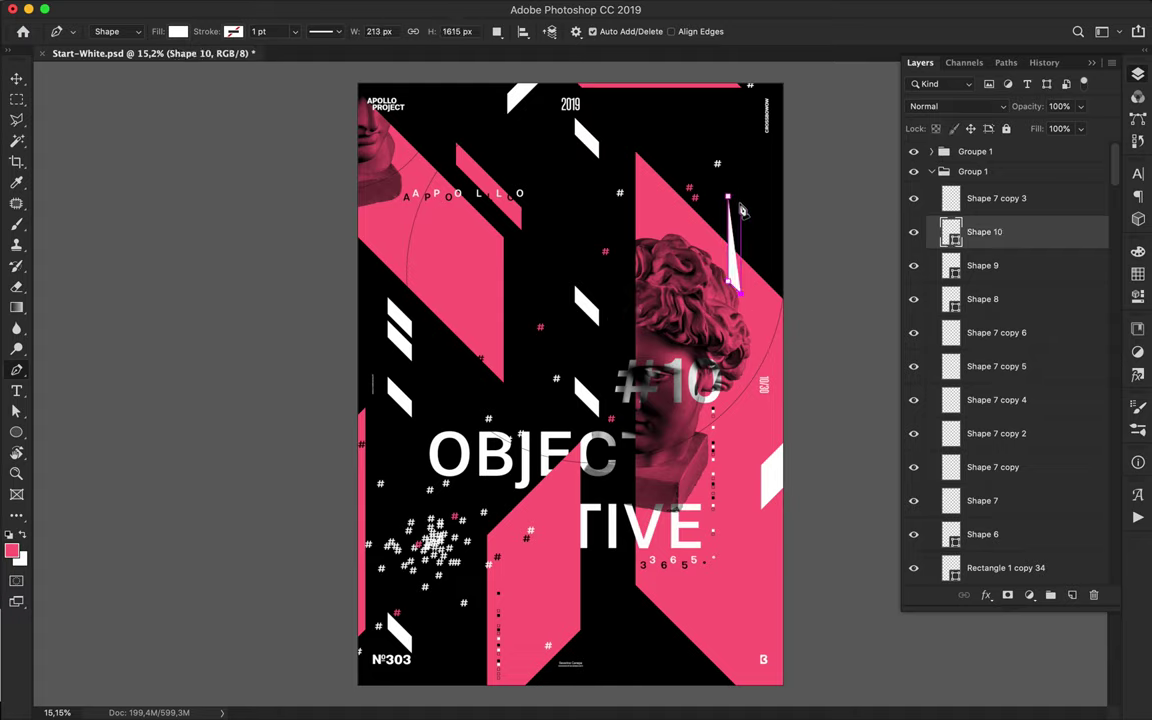
right_click(943, 231)
click(964, 237)
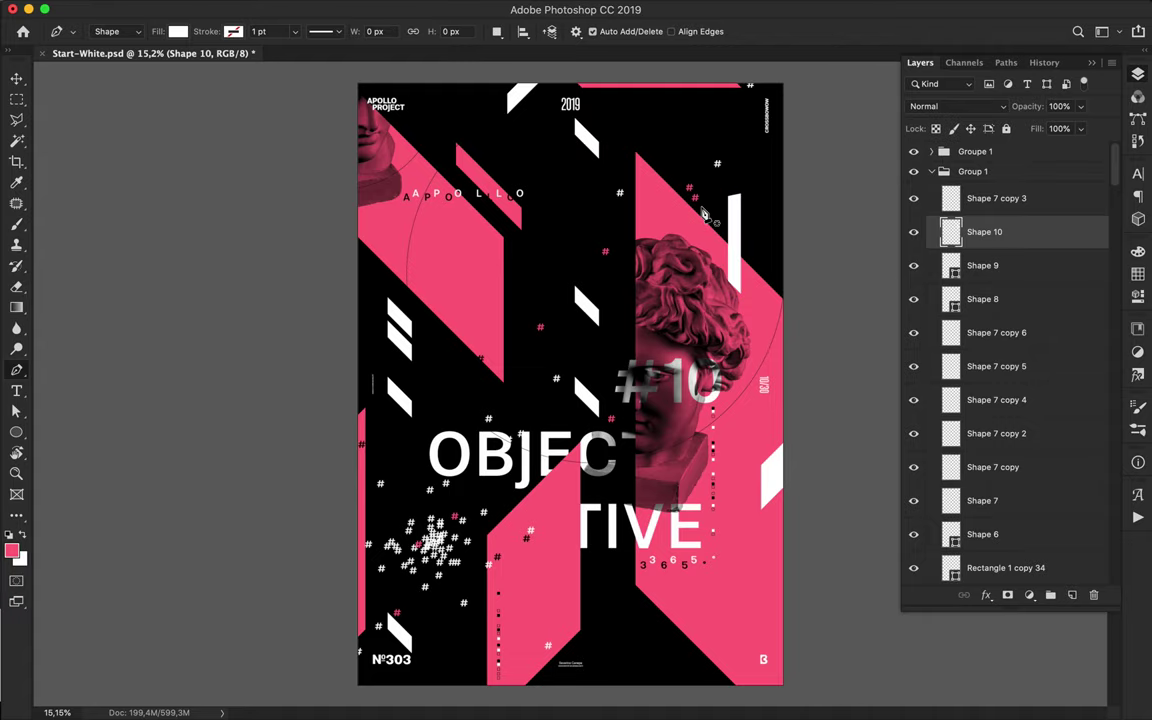
- Cut the white bar's upper end diagonally with the Polygonal Lasso and move the bar toward the poster's right edge
key(l)
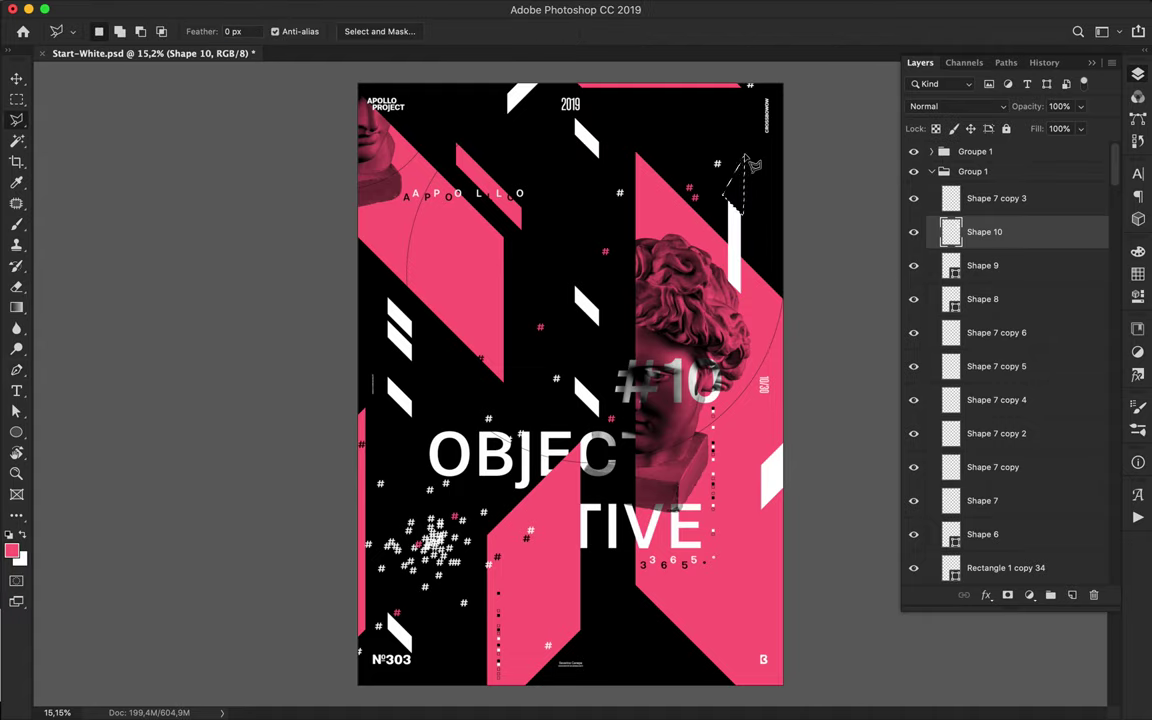
key(v)
drag(741, 225, 765, 250)
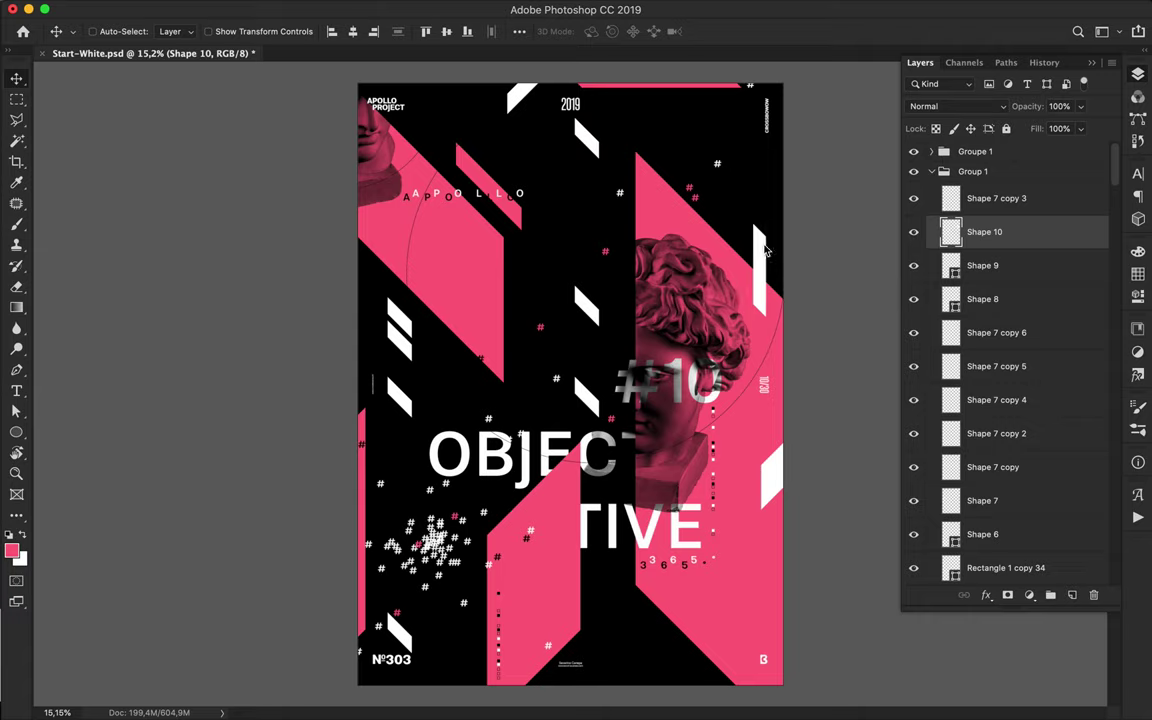
- Move the two lower white slanted bars of the centre column upward together and save the document
click(592, 390)
shift+click(587, 305)
drag(587, 305, 604, 609)
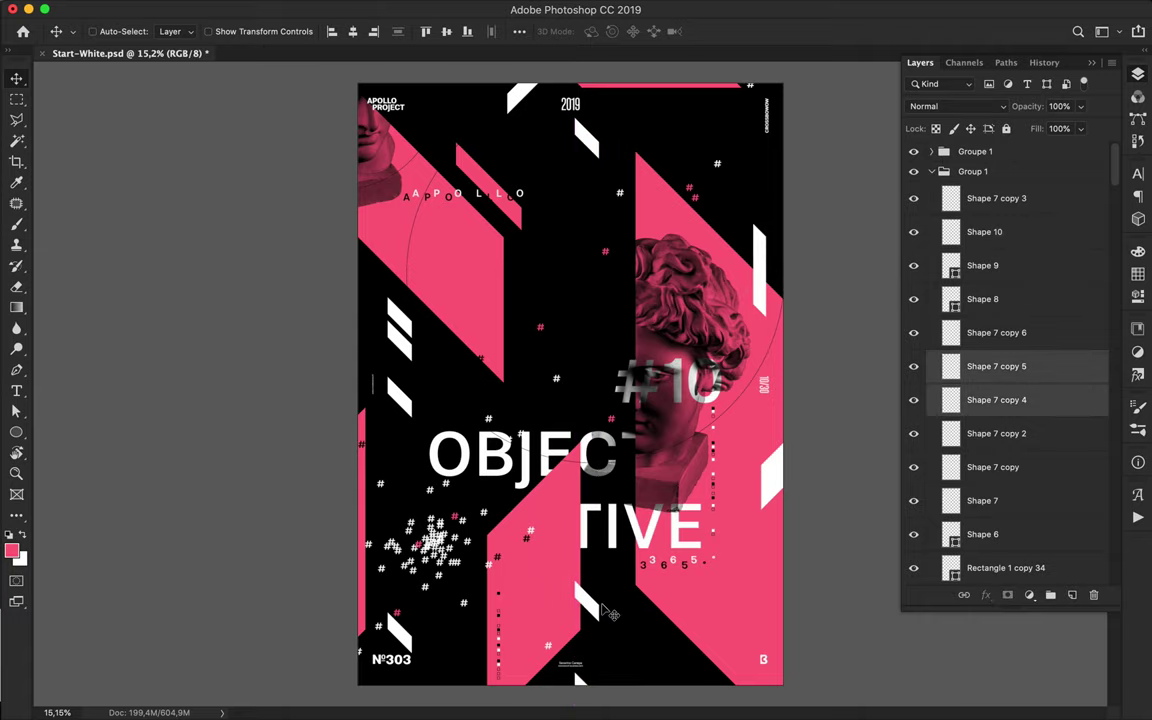
key(super+z)
drag(592, 404, 591, 289)
key(super+s)
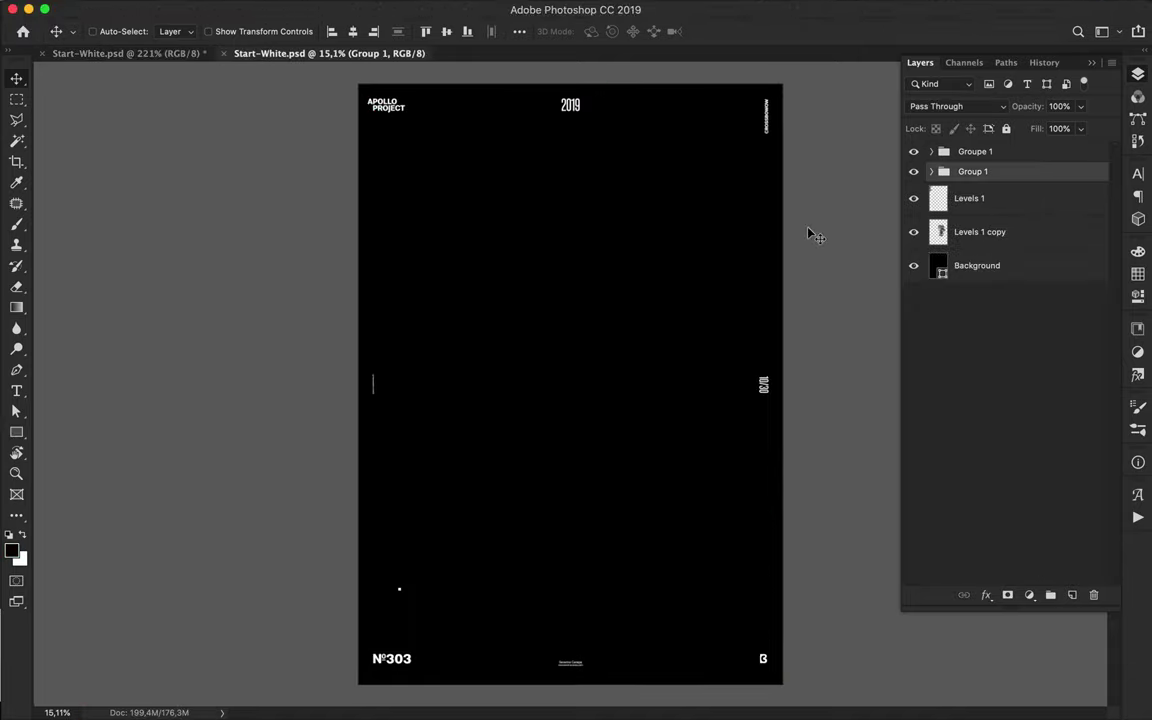
- Draw a pink slanted panel about 2495 by 4895 px from the poster's upper left edge, above the Levels 1 copy layer
click(975, 266)
key(p)
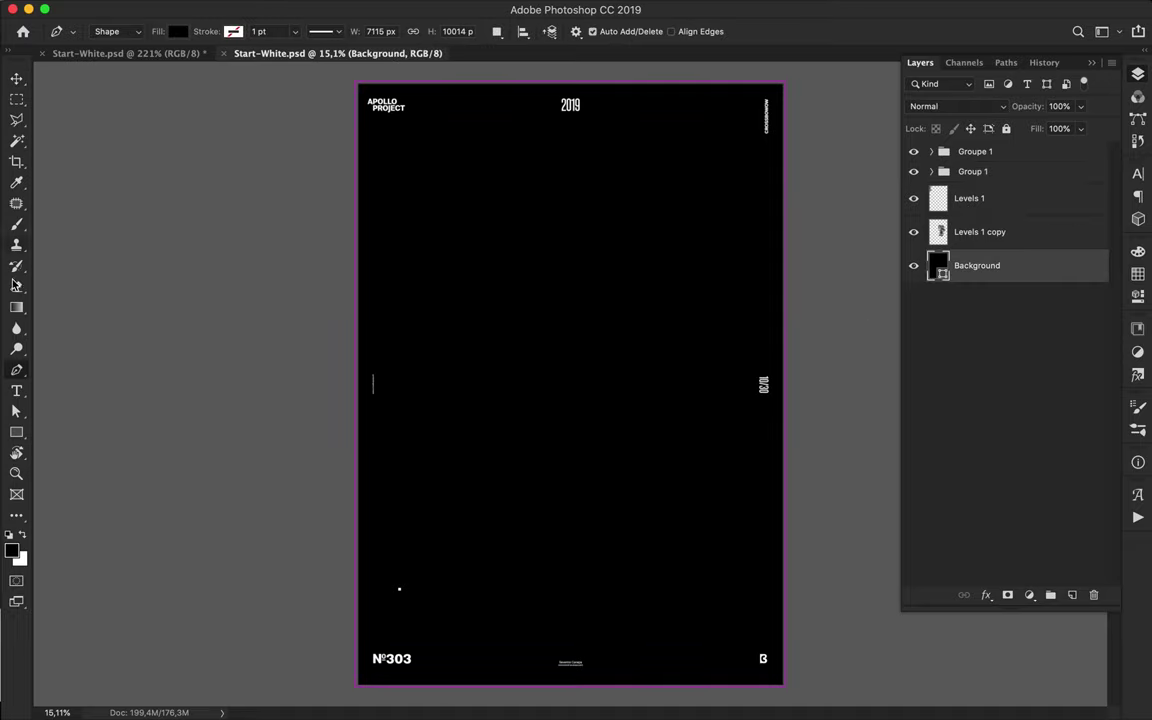
click(975, 232)
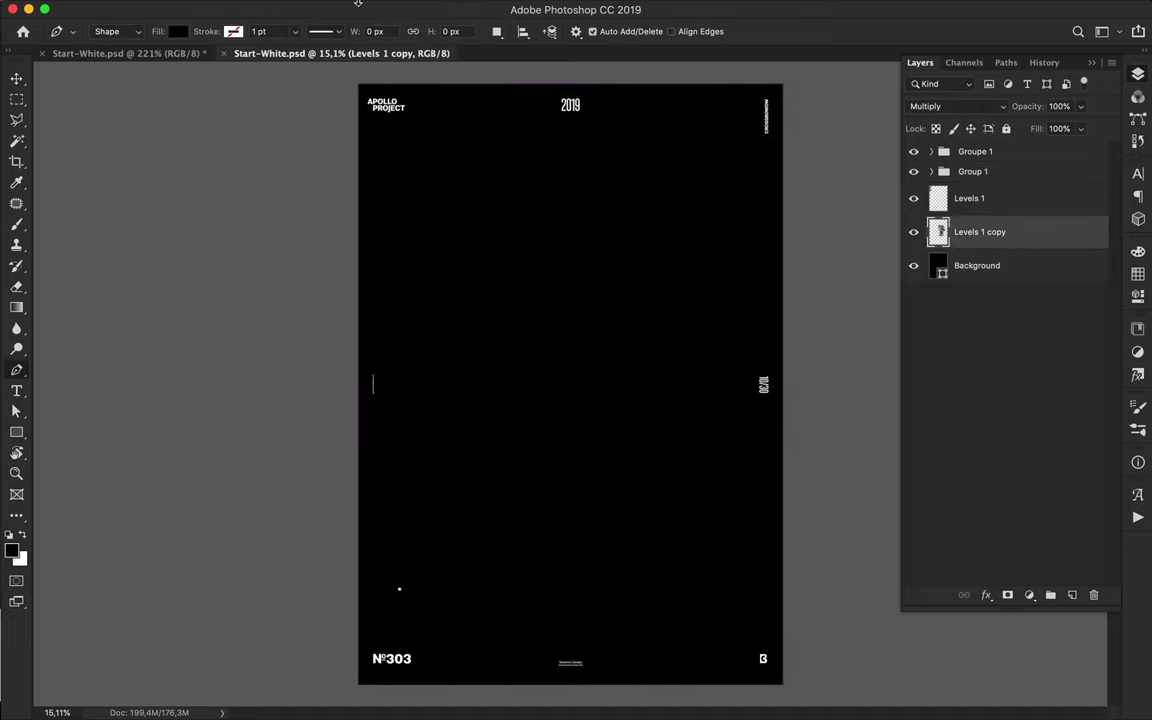
click(178, 31)
scroll(170, 190, down, 5)
click(224, 160)
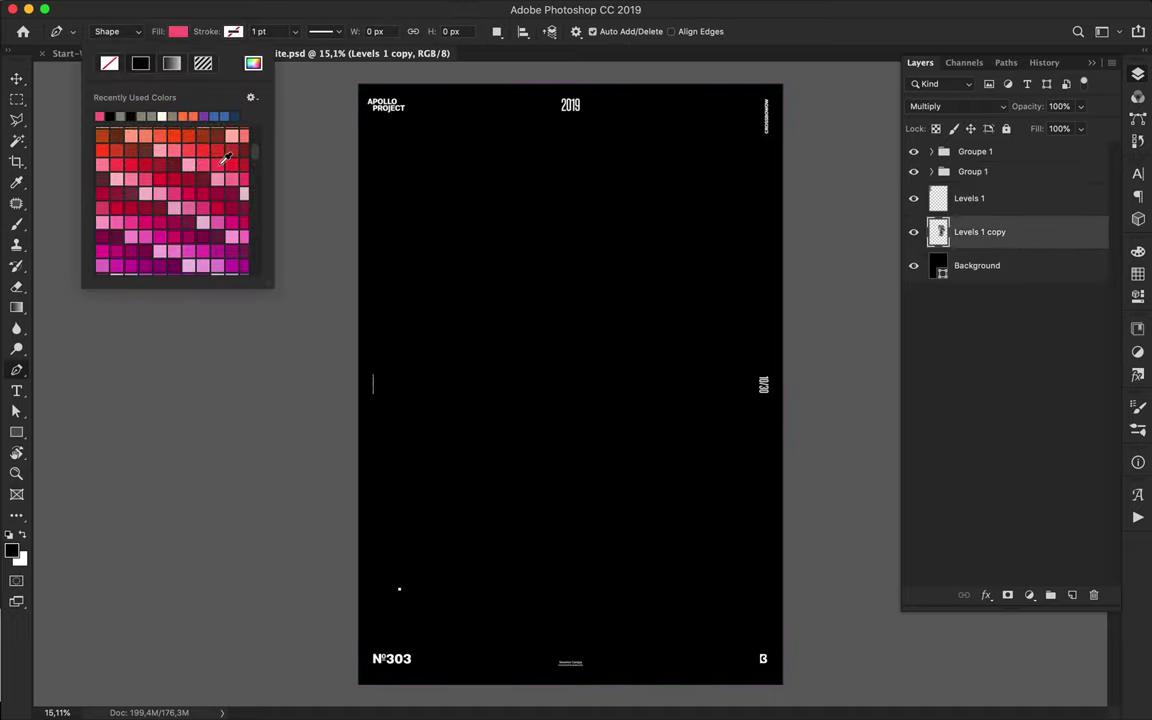
click(353, 144)
click(353, 232)
click(503, 382)
click(503, 240)
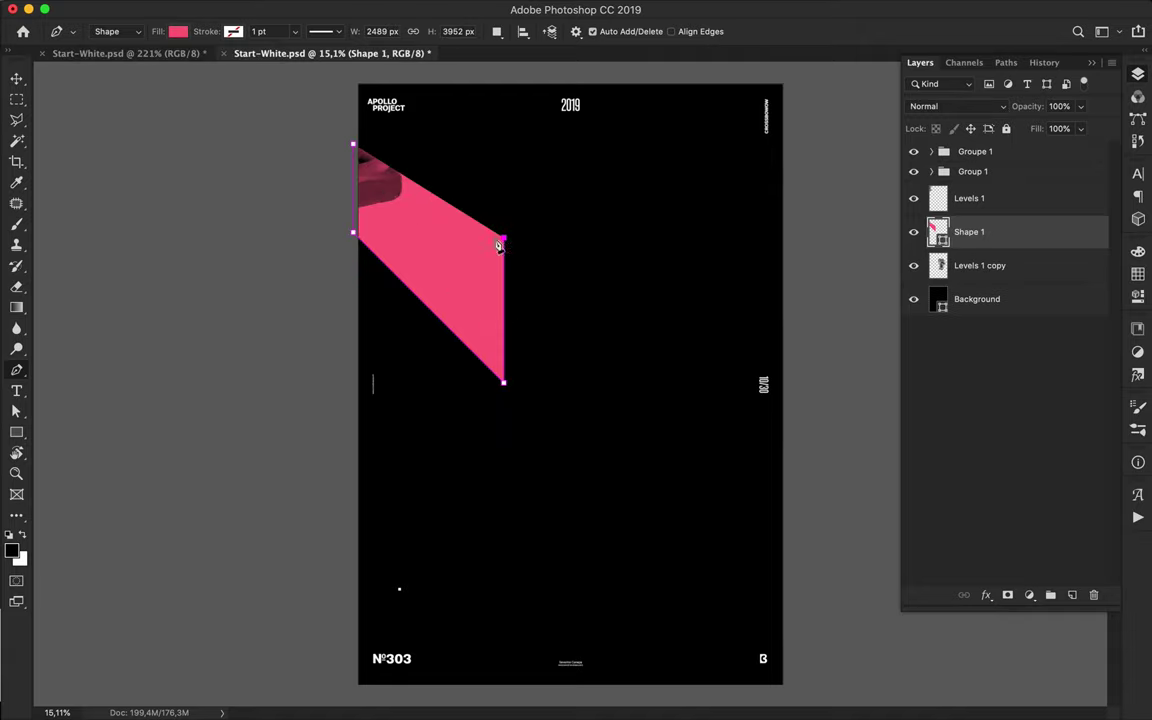
click(353, 87)
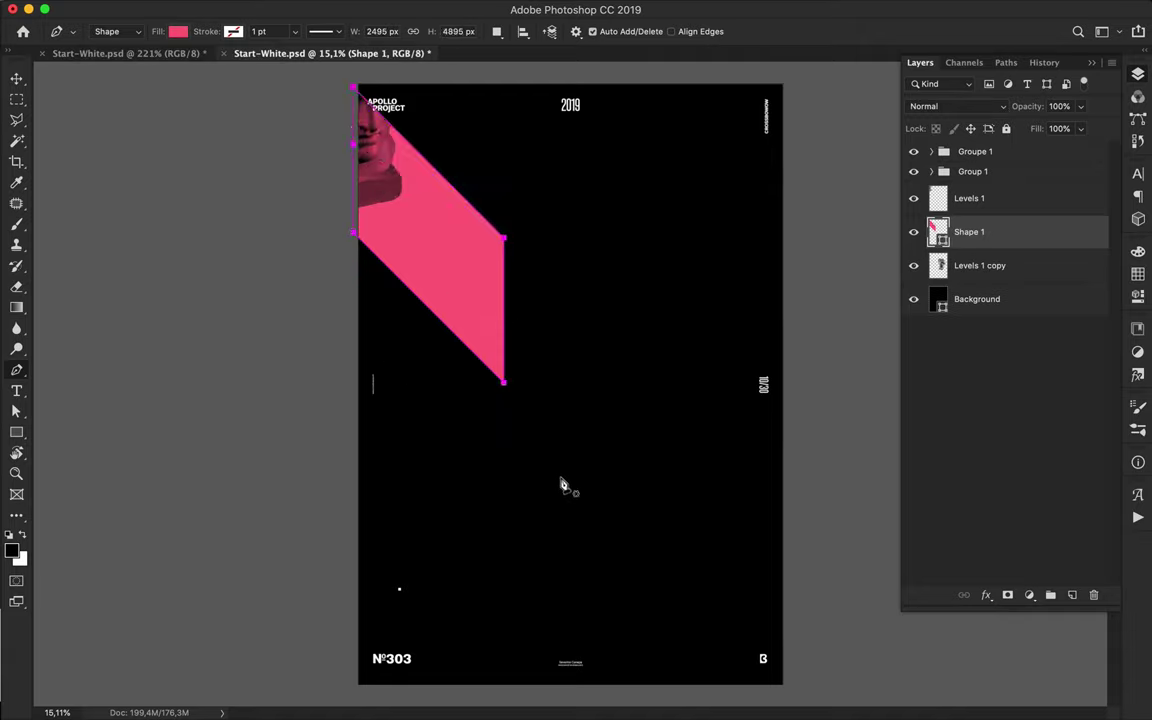
click(487, 547)
click(619, 418)
click(619, 567)
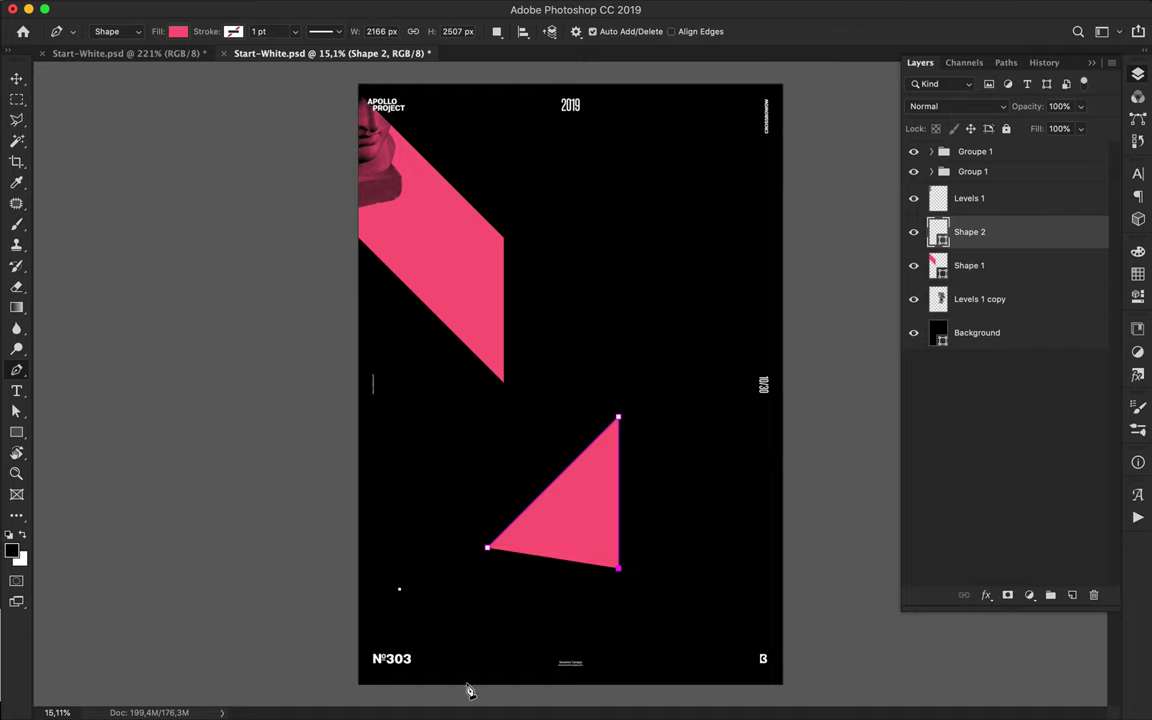
key(ctrl+z)
key(ctrl+z)
key(ctrl+z)
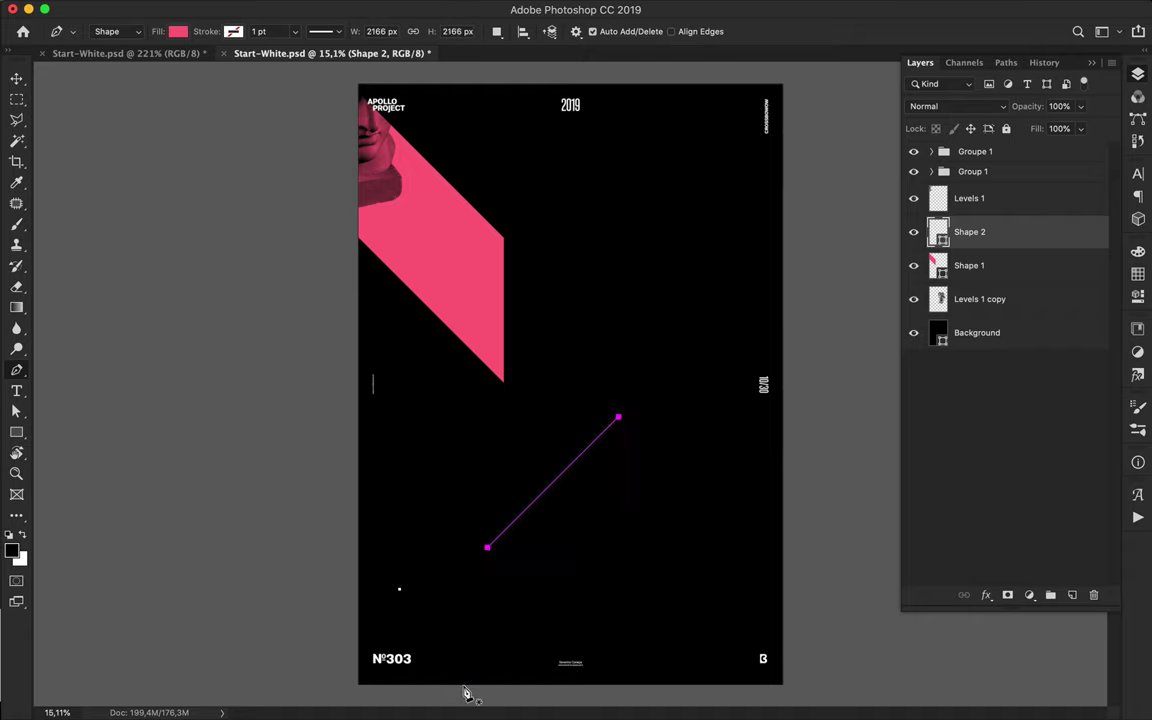
- Draw a second pink slanted panel about 1541 by 4179 px at the poster's lower centre, running off the bottom edge
click(487, 688)
click(487, 535)
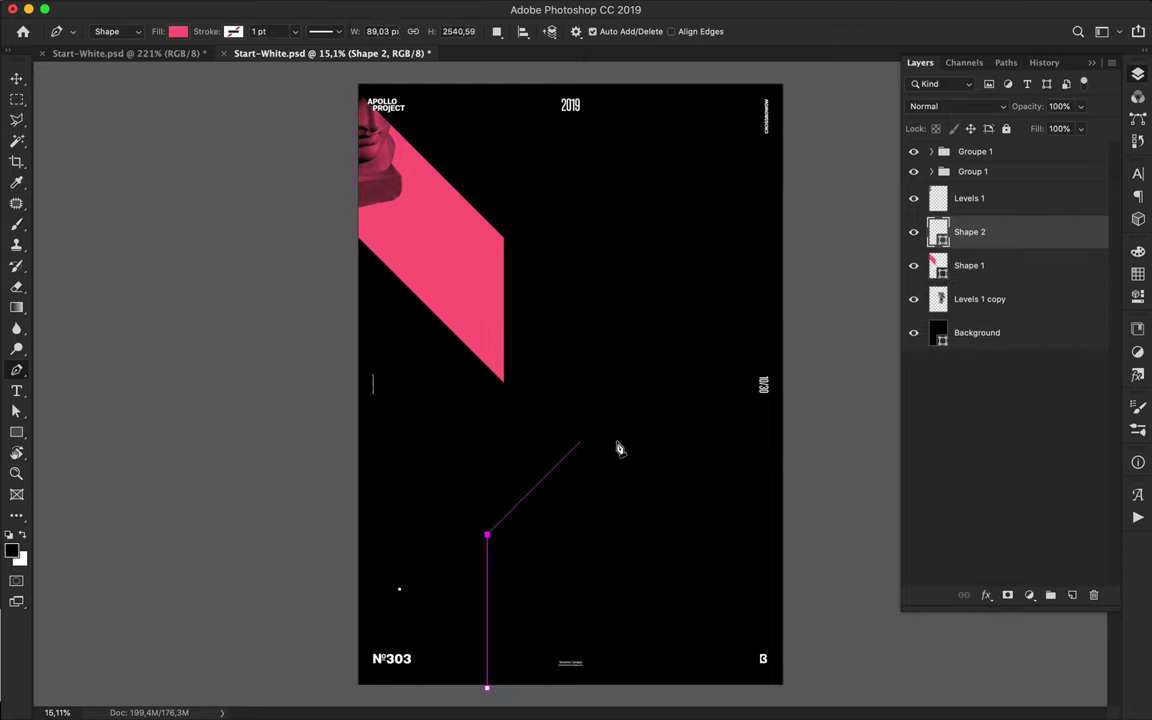
click(580, 441)
click(580, 632)
click(515, 693)
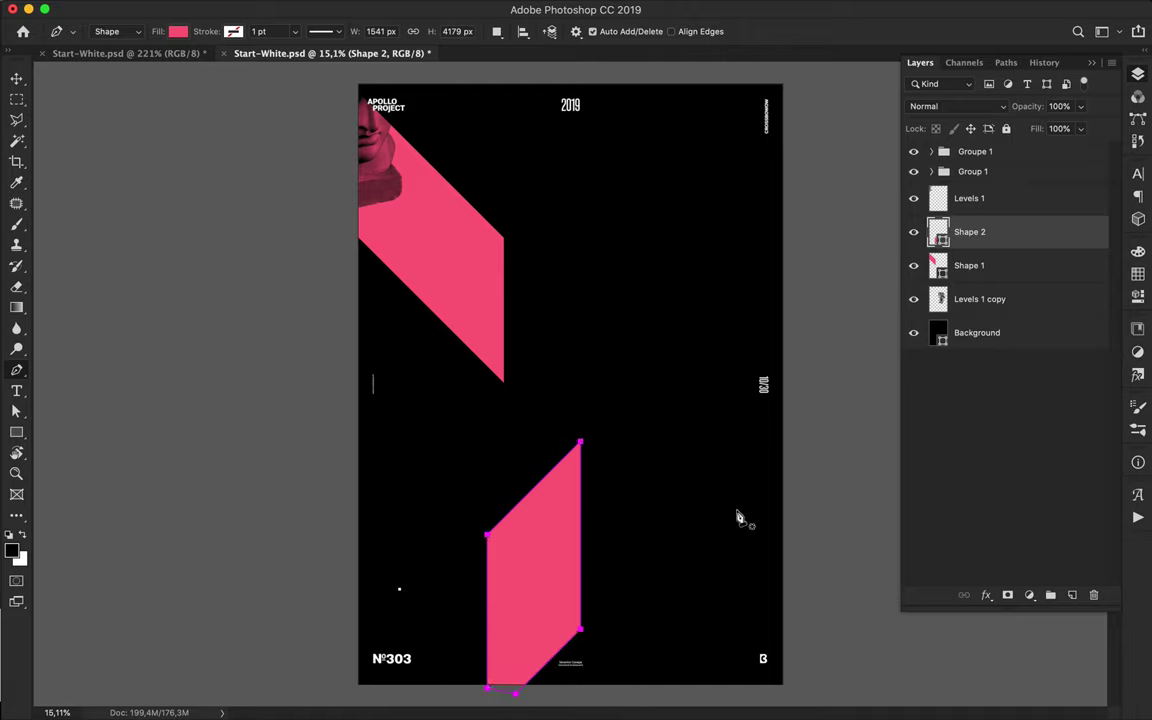
key(Return)
- Draw a large pink slanted panel along the poster's right side and move the Levels 1 copy layer above it
click(742, 691)
click(636, 584)
click(636, 153)
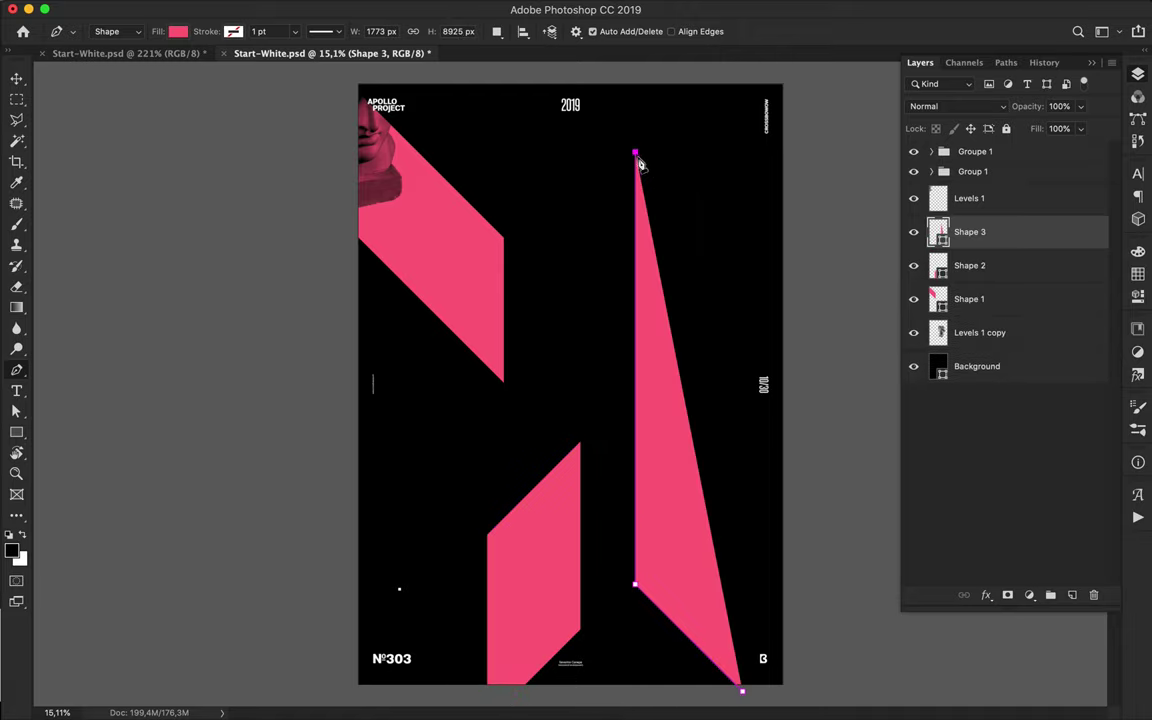
click(809, 325)
click(811, 693)
drag(1017, 340, 1014, 221)
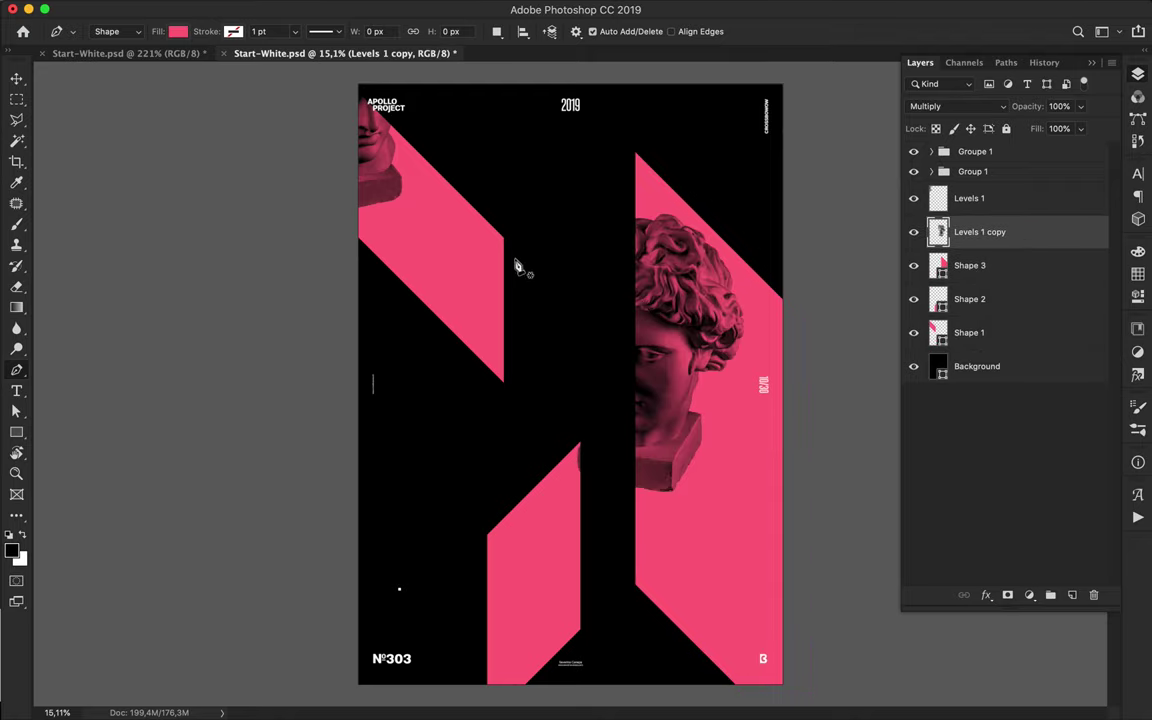
- Draw a narrow pink strip about 436 by 3939 px overlapping the poster's lower left edge
drag(365, 408, 339, 433)
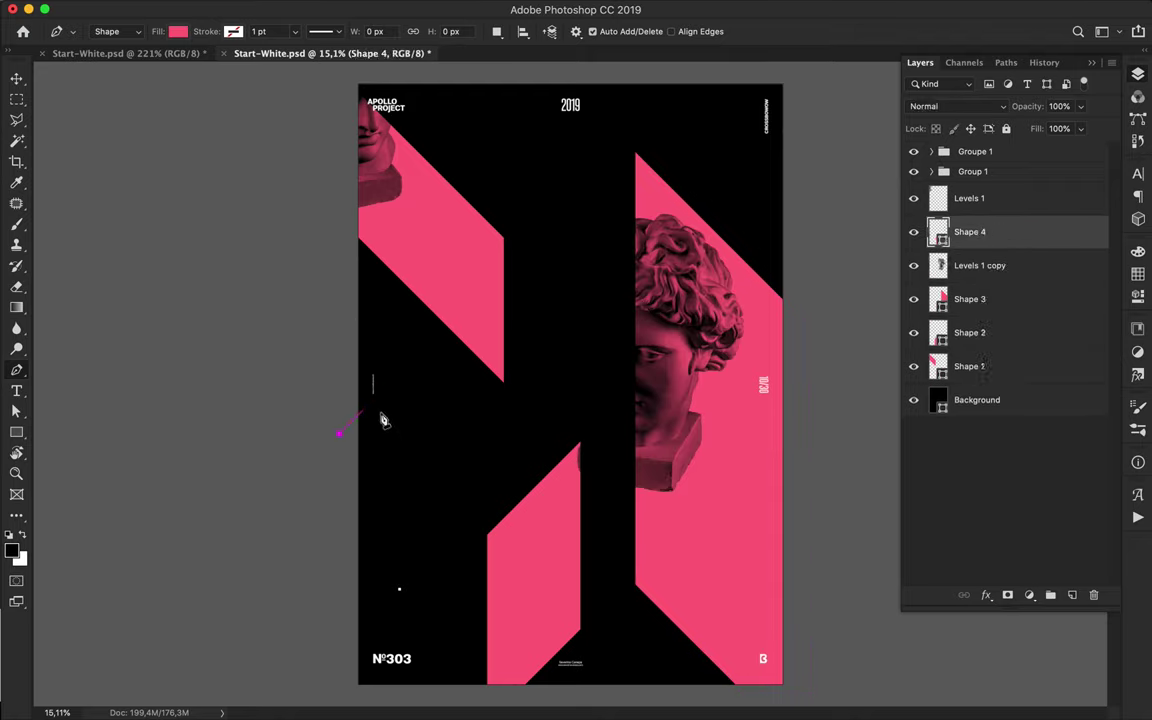
drag(366, 629, 349, 645)
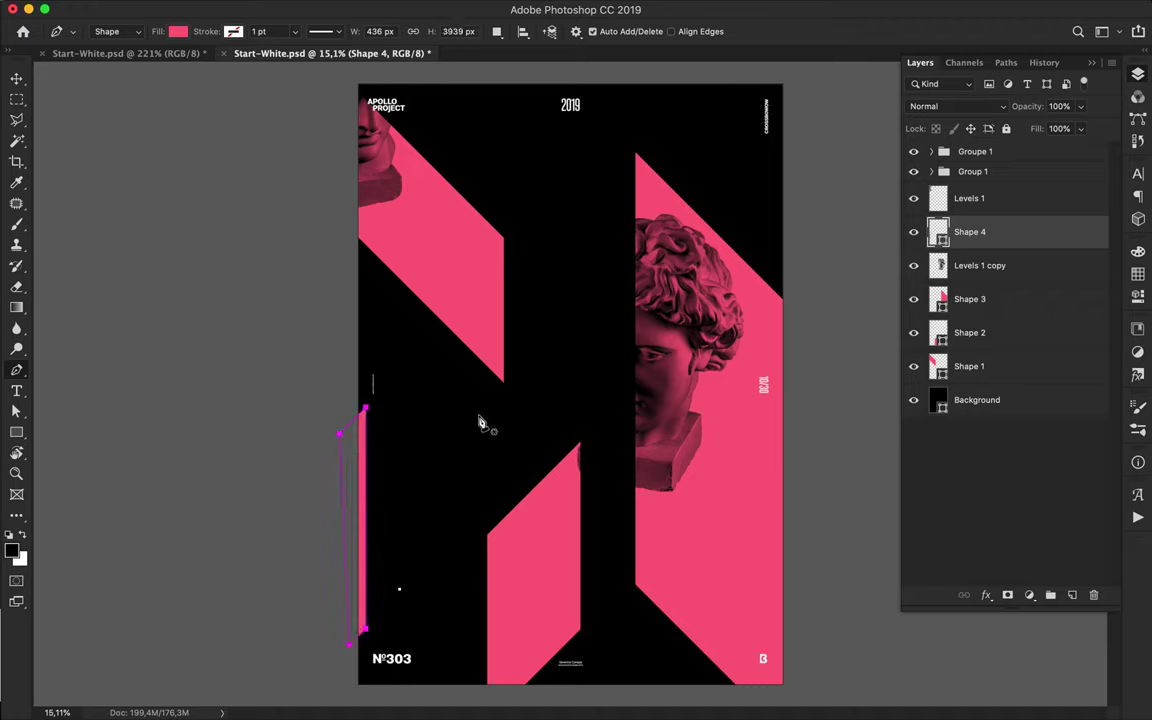
- Draw a small pink slanted stripe beside the upper left panel with the Pen tool and rasterize its layer
click(456, 141)
click(456, 165)
click(521, 231)
click(521, 180)
click(456, 141)
right_click(1007, 239)
click(841, 261)
- Trim the small stripe's upper side to a parallel diagonal by deleting a Polygonal Lasso selection
key(l)
click(450, 137)
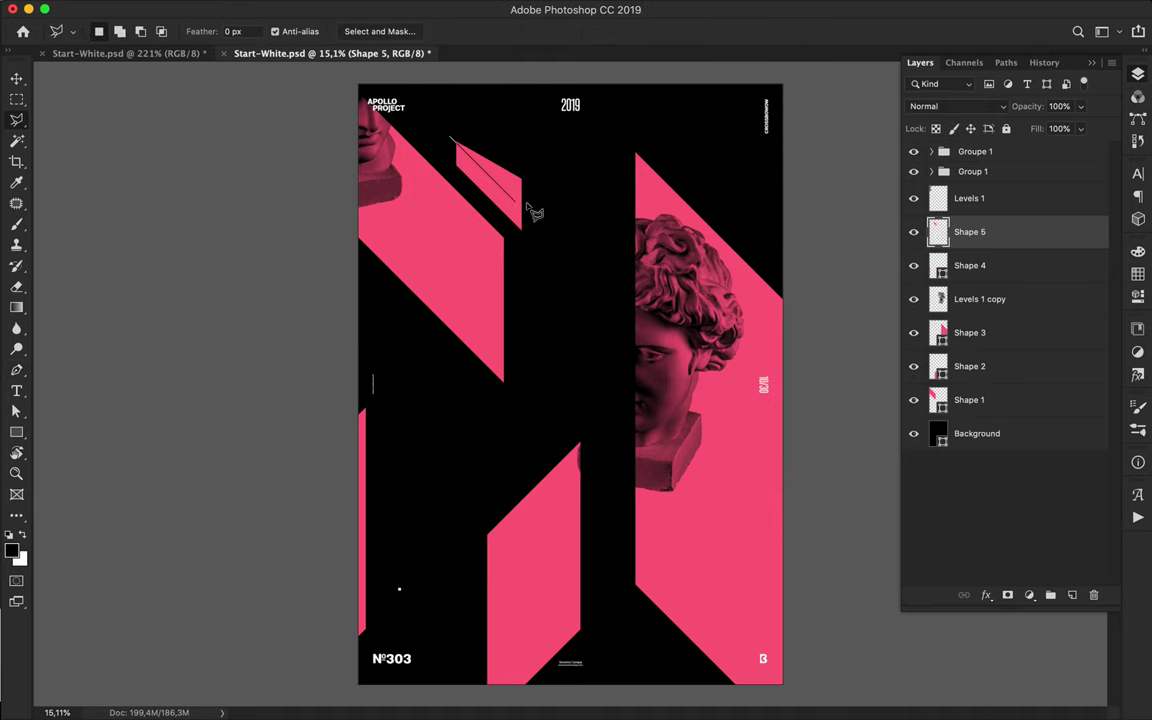
click(539, 224)
click(539, 114)
double_click(463, 122)
key(Delete)
click(463, 122)
key(Escape)
key(v)
- Add the text APOLLO on the black area beside the small pink stripe
key(t)
click(533, 171)
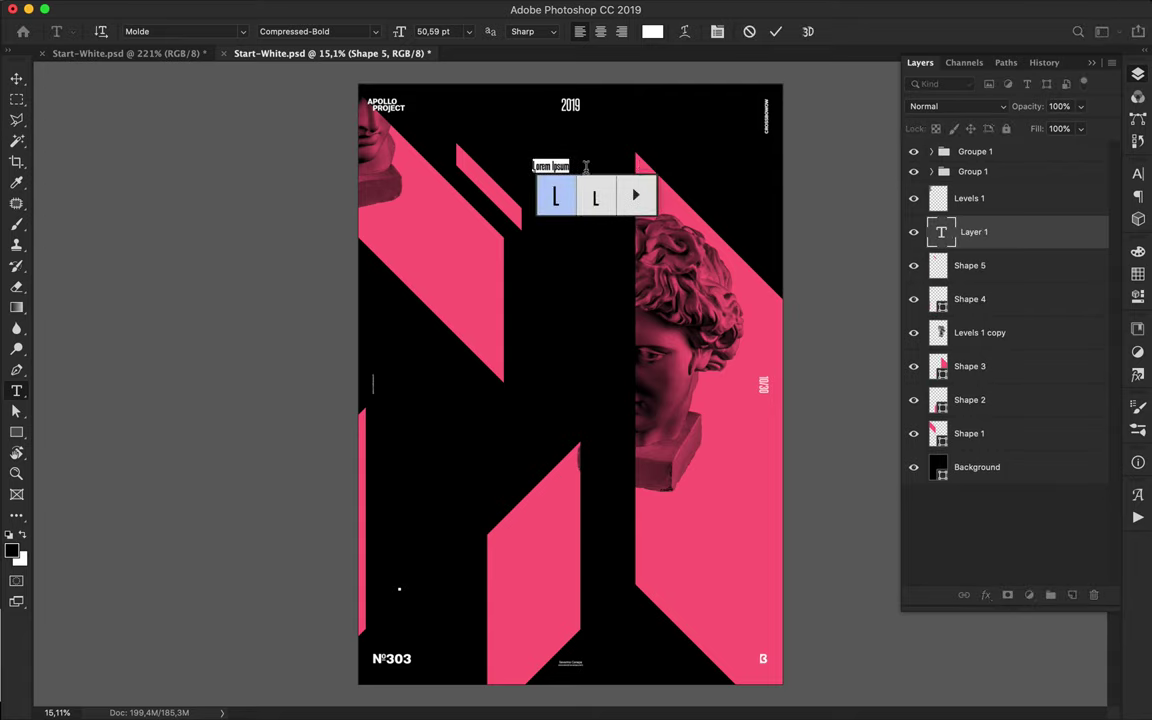
text(APO)
click(641, 173)
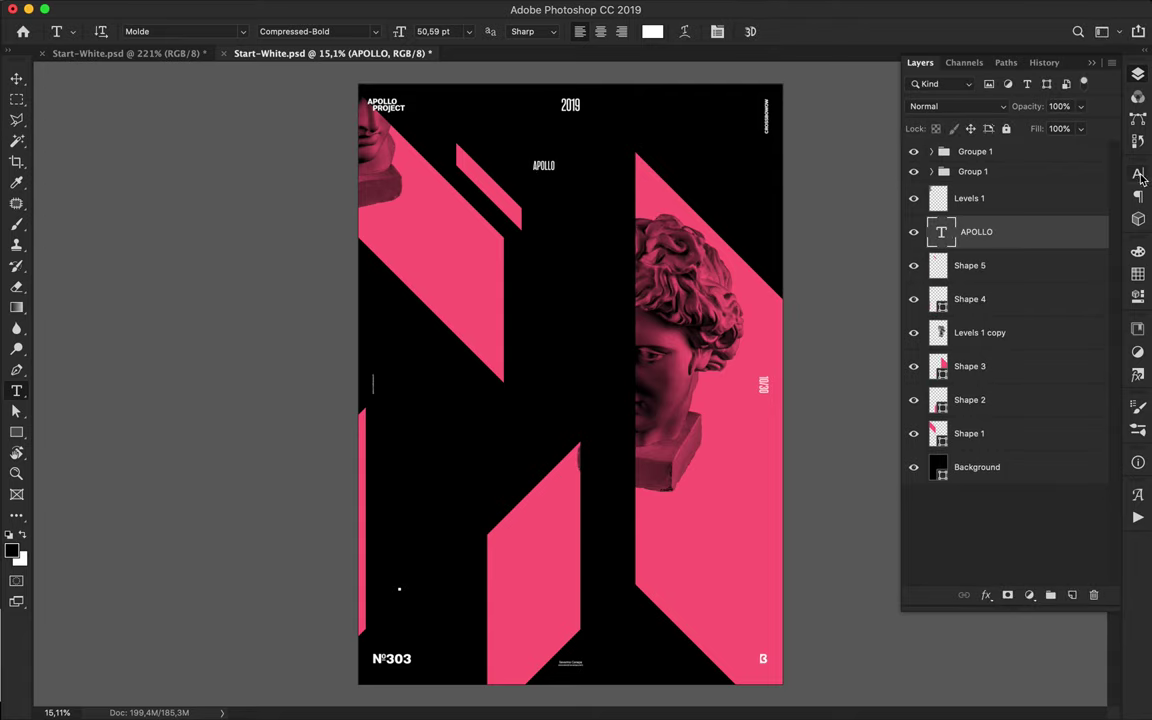
- Set the APOLLO text to the Medium font style at 40,59 pt
click(1139, 175)
click(1112, 189)
scroll(1011, 374, down, 5)
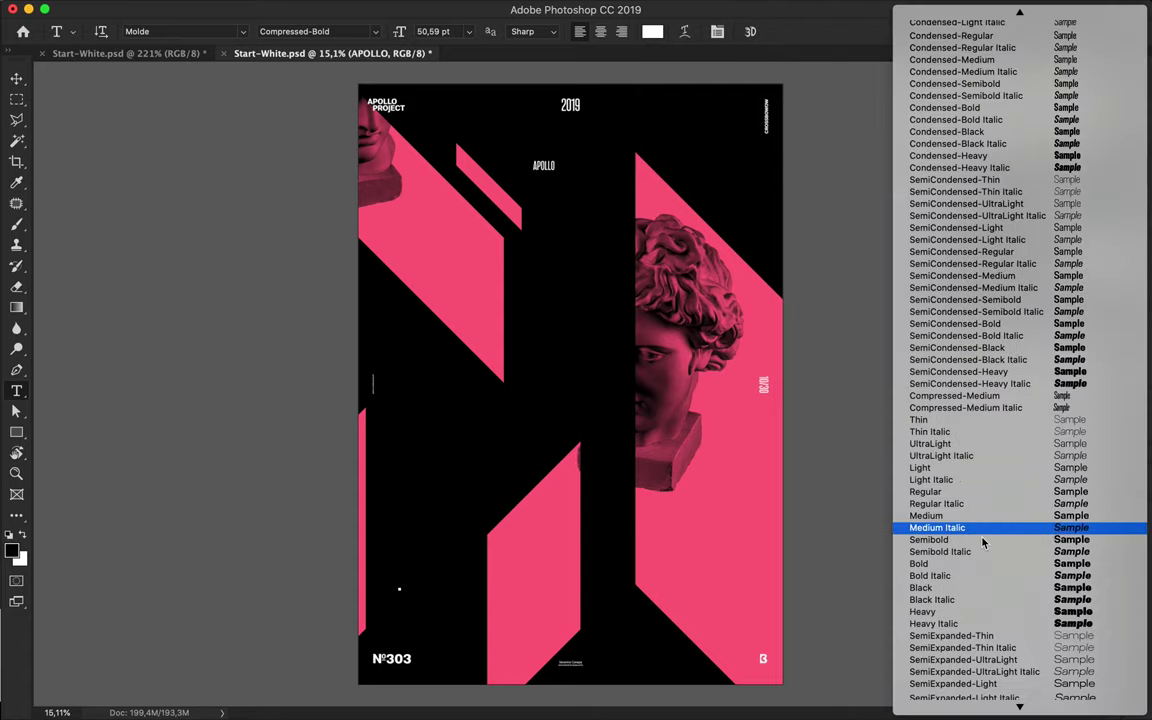
click(980, 515)
click(990, 206)
key(shift+Down)
- Increase the APOLLO text's tracking to 1400
click(1085, 211)
click(1086, 223)
key(shift+Up)
key(shift+Up)
key(shift+Up)
key(shift+Up)
key(shift+Up)
key(shift+Up)
key(shift+Up)
key(shift+Up)
key(shift+Up)
key(shift+Up)
key(shift+Up)
key(shift+Up)
key(shift+Up)
key(shift+Up)
key(shift+Up)
key(shift+Up)
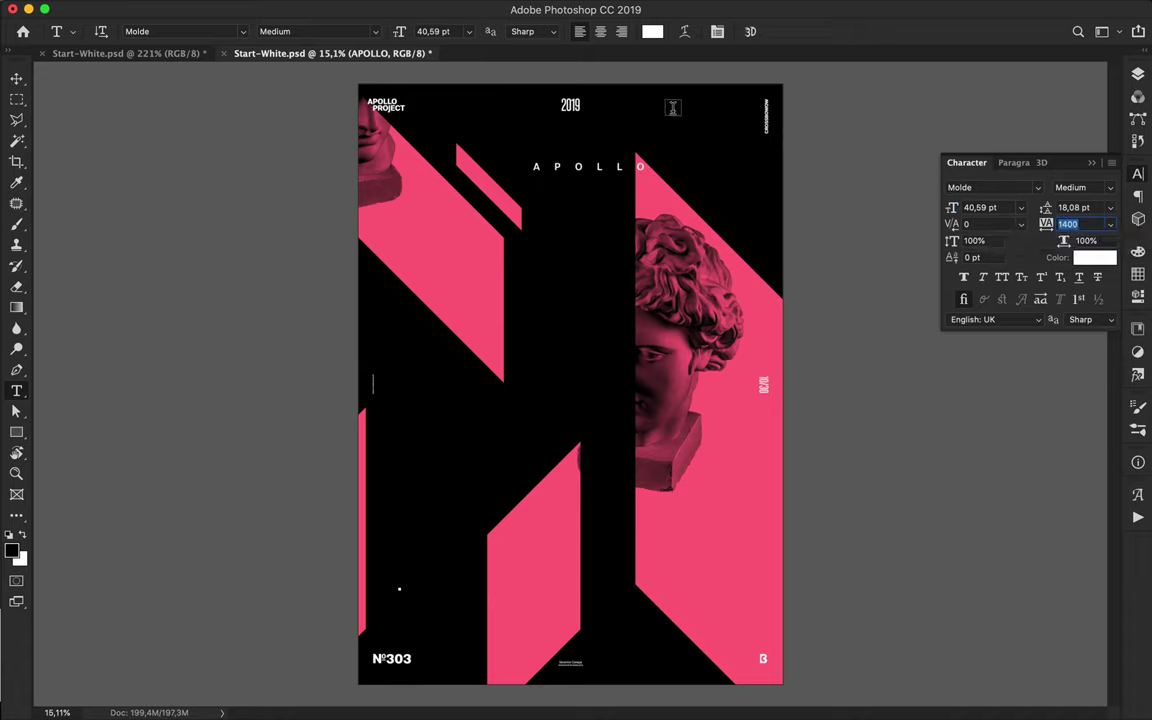
- Place the APOLLO text across the small pink stripe and give it a slightly offset copy coloured 000000
key(v)
drag(567, 169, 517, 205)
key(t)
click(651, 31)
text(000000)
click(781, 187)
key(v)
- Duplicate the white and black APOLLO texts together to the large right panel, below the statue
click(1138, 74)
shift+click(1019, 260)
drag(461, 195, 693, 561)
- Replace both APOLLO copies below the statue with 365° and shift the black APOLLO at the small stripe slightly left
key(t)
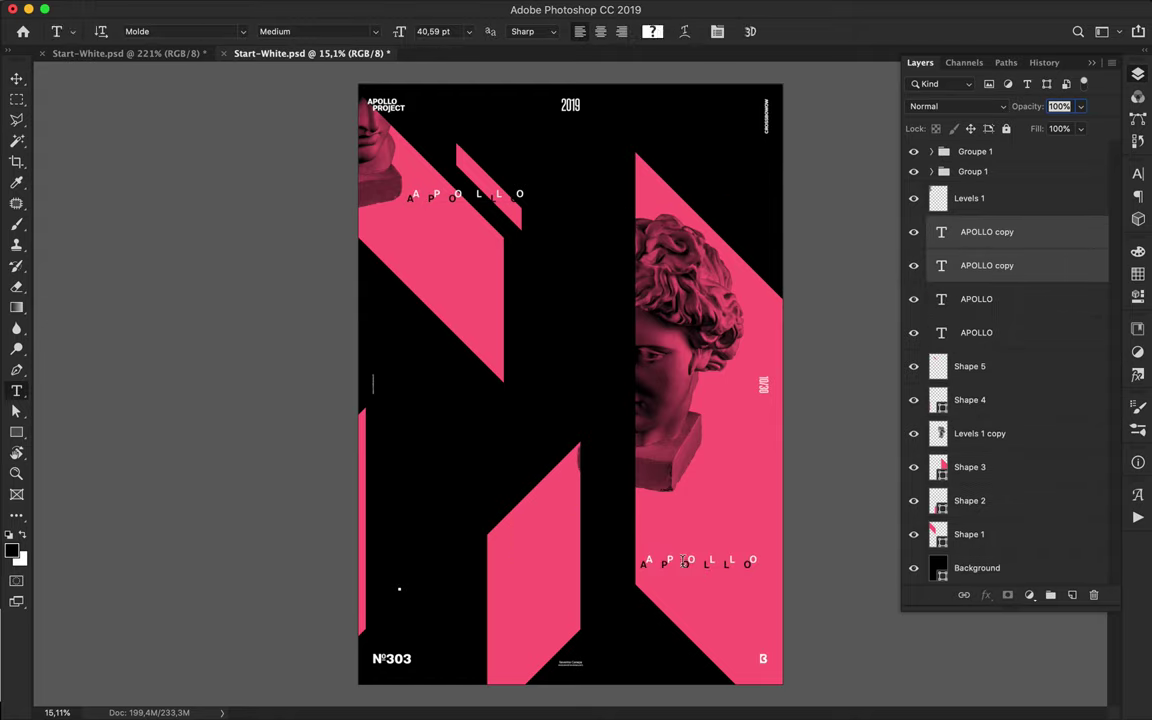
double_click(684, 563)
text(365)
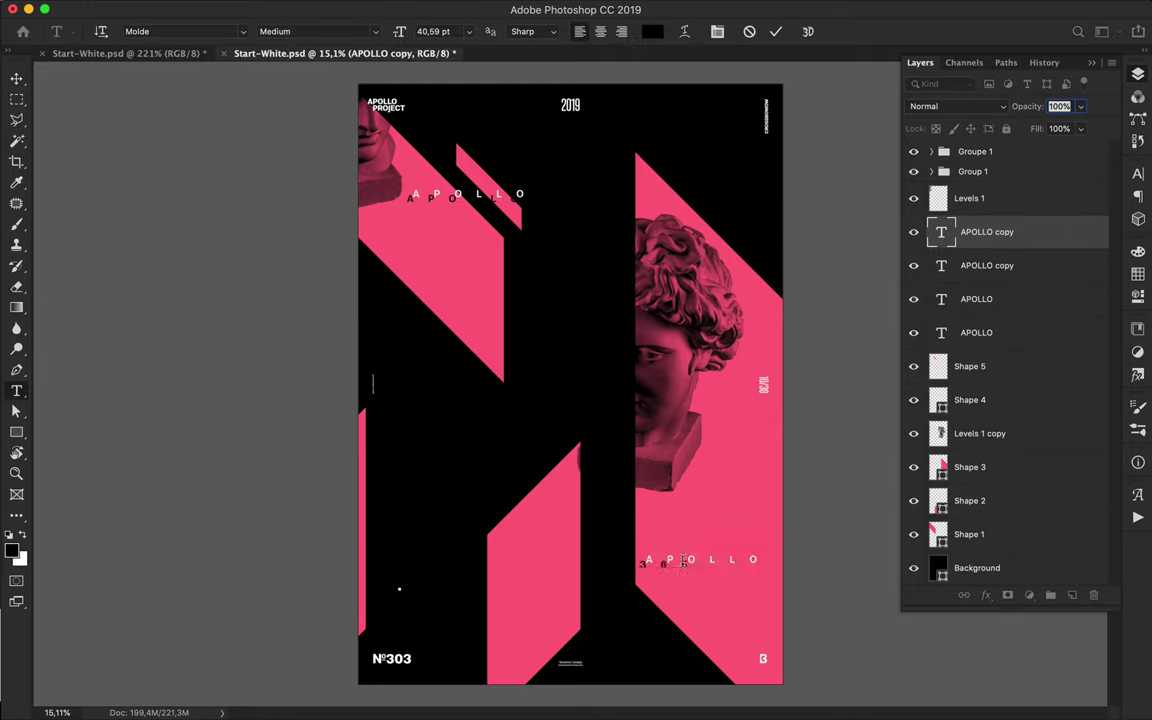
text(°t)
key(BackSpace)
click(746, 562)
double_click(746, 559)
text(365*)
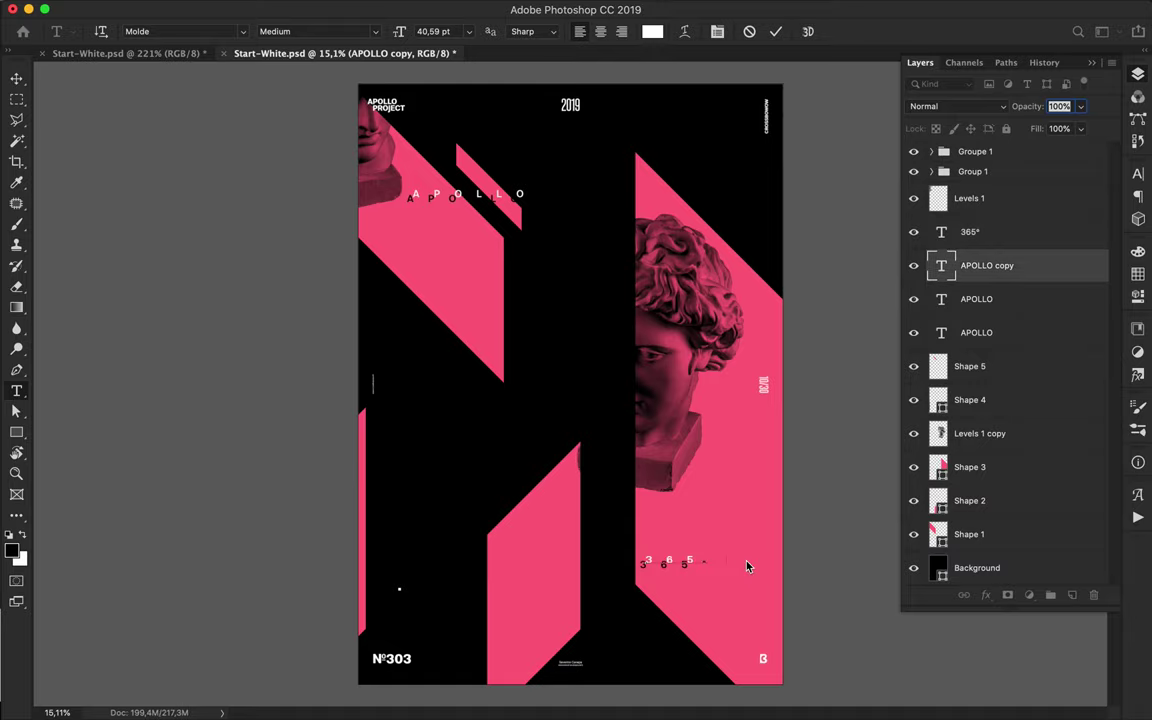
key(super+Return)
key(v)
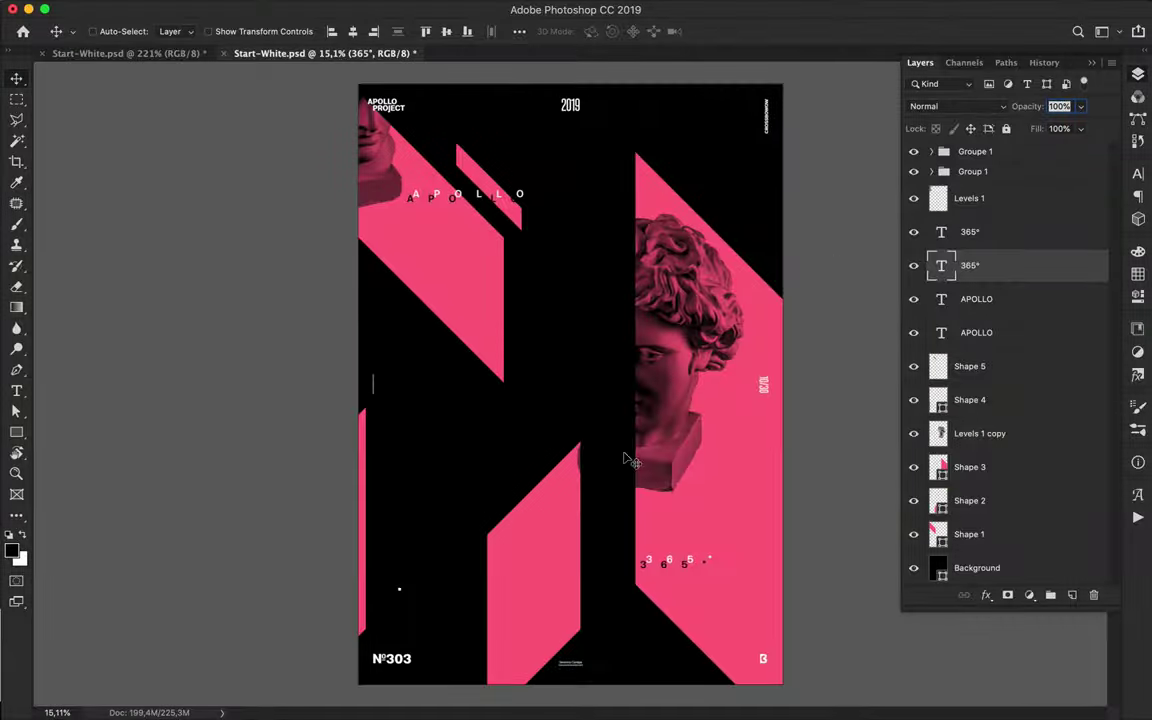
super+click(510, 205)
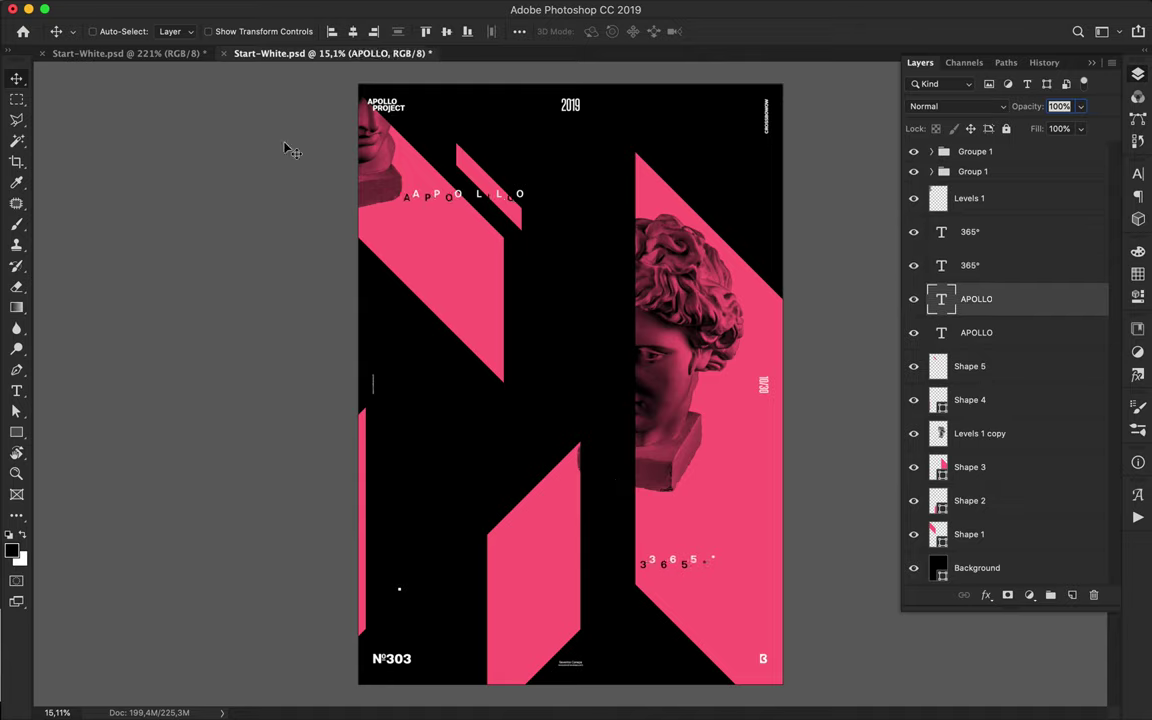
- Add a new widely tracked OBJECTIVE text between the upper-left pink panel and the statue, coloured white
key(z)
key(t)
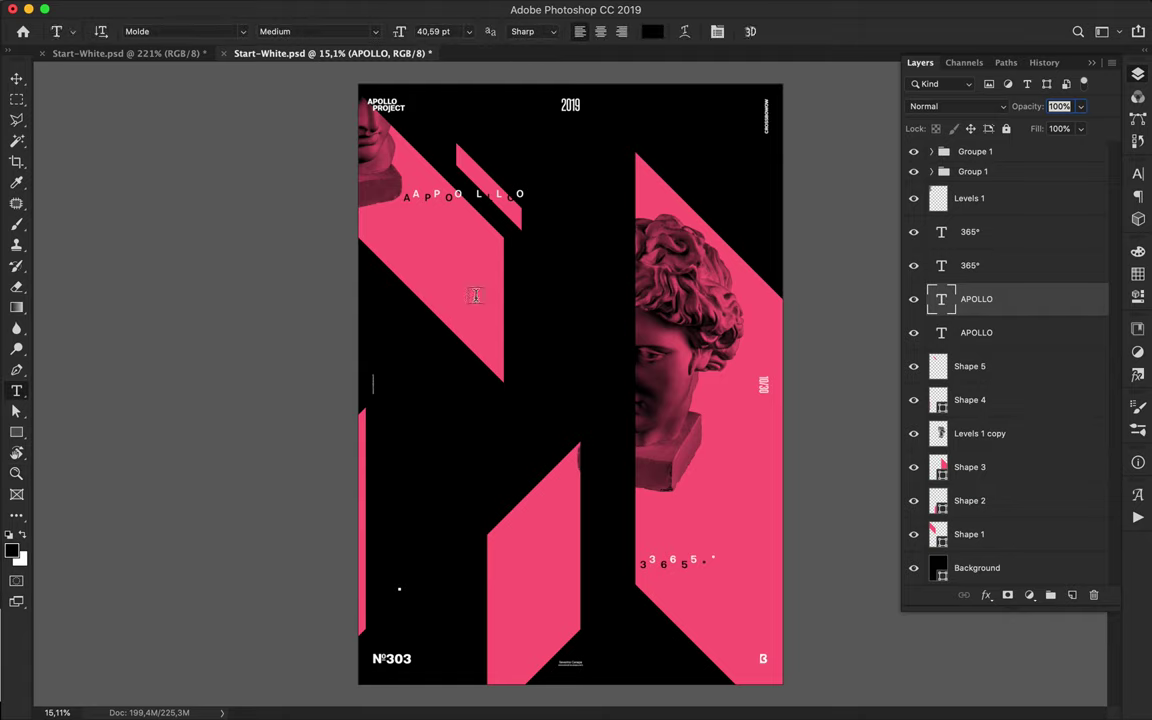
click(481, 294)
text(o)
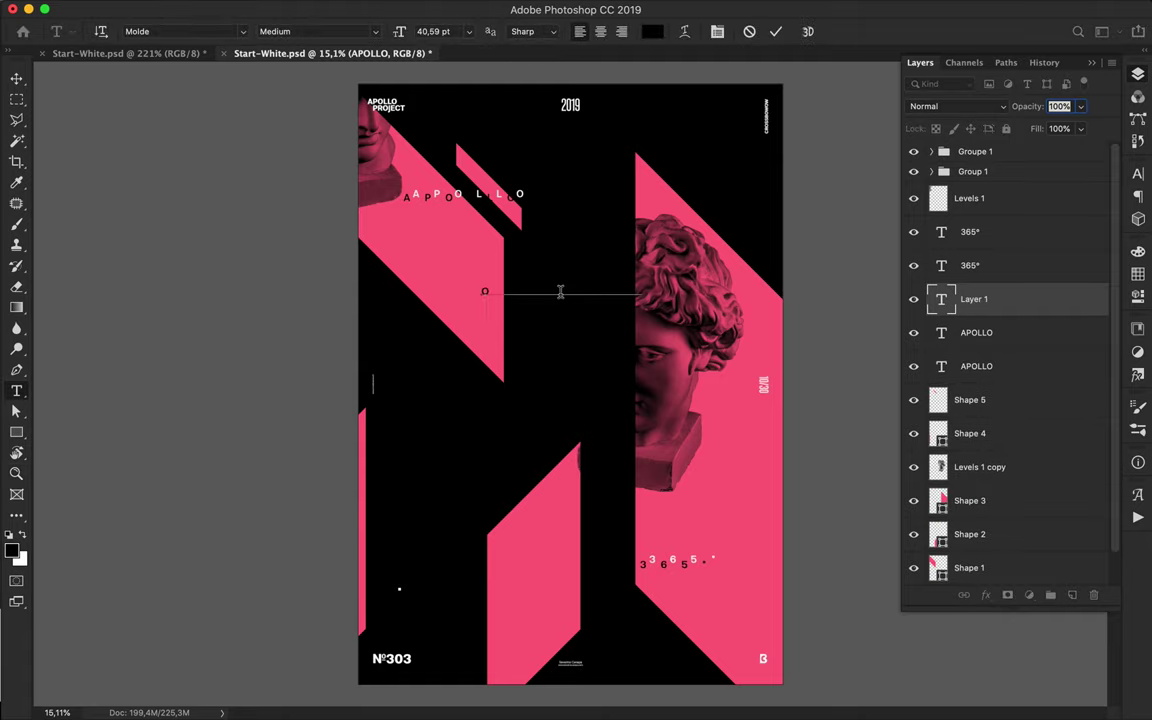
key(super+Return)
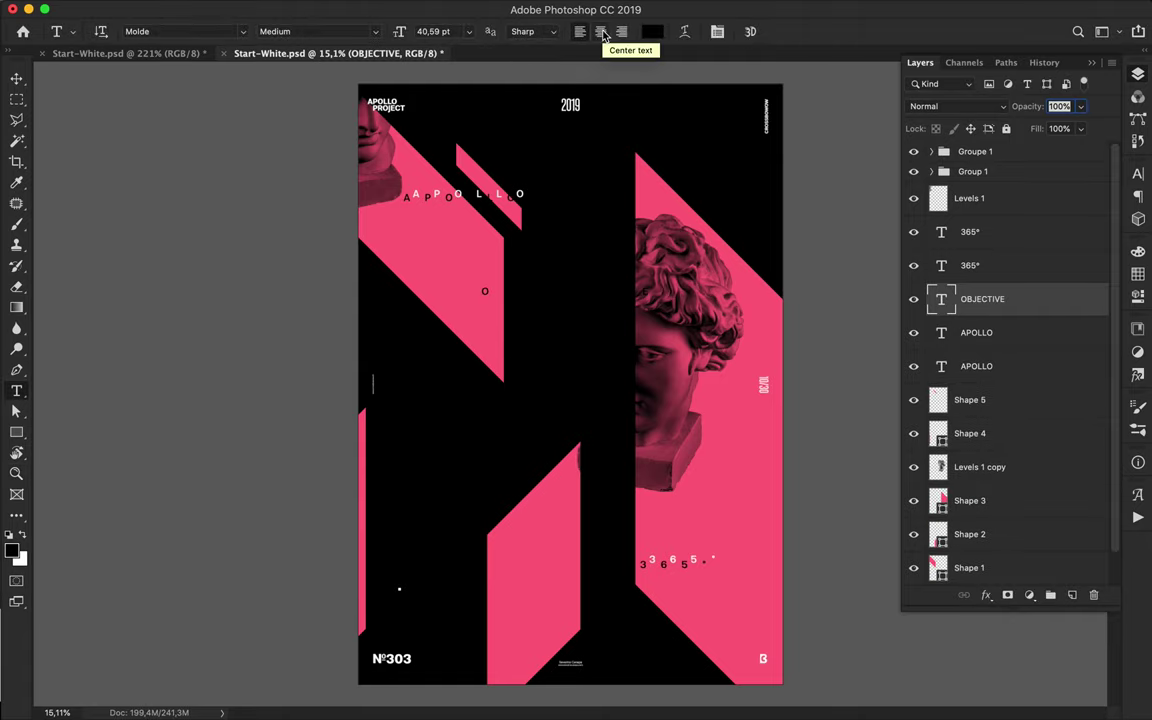
click(651, 31)
click(785, 190)
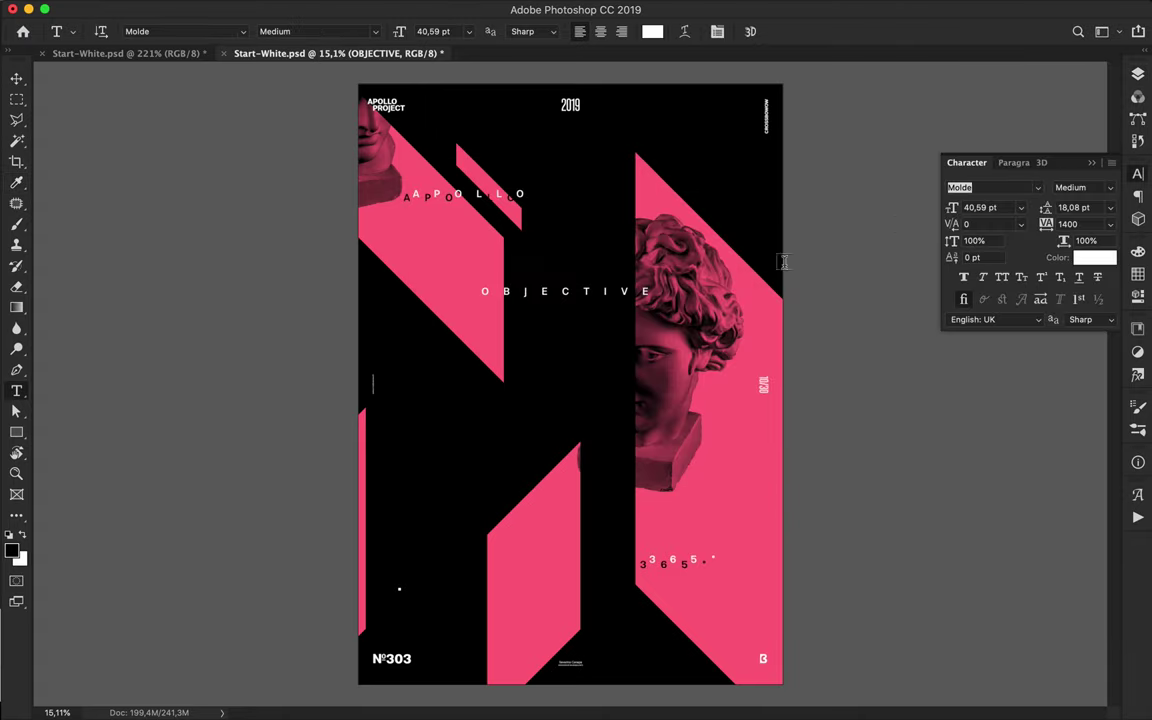
- Set the OBJECTIVE text's tracking to 20 and its size to 200 pt
click(1082, 224)
text(0)
key(Return)
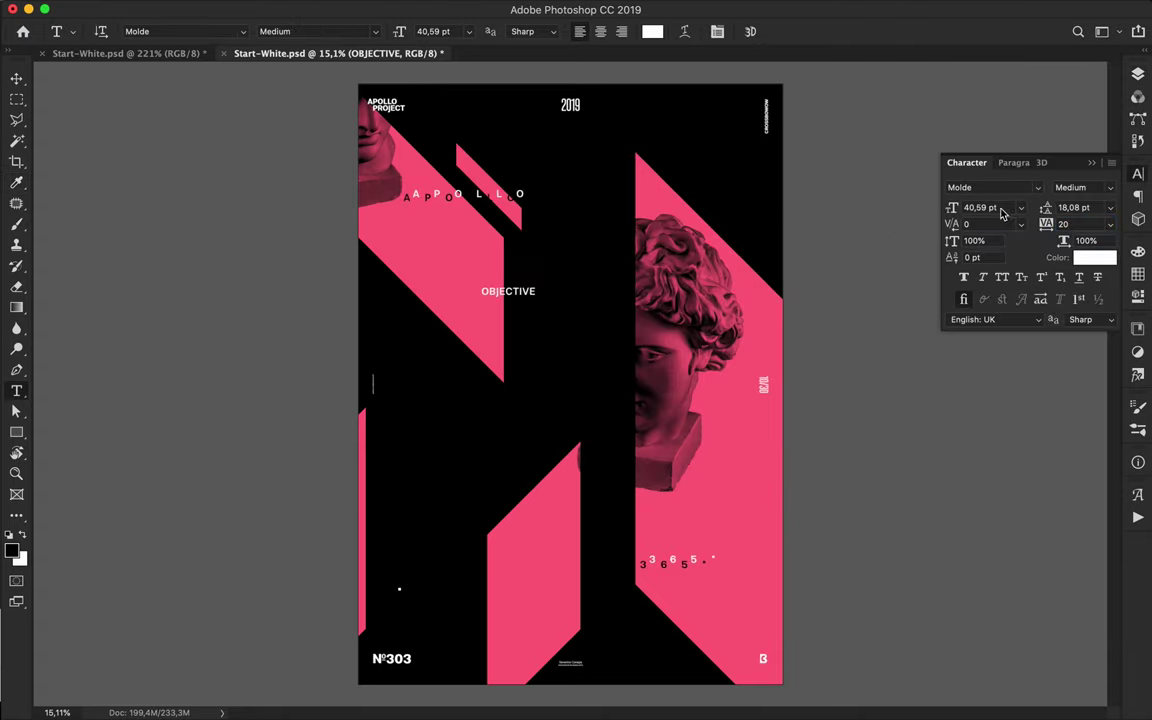
text(200)
key(Return)
- Move OBJECTIVE beside the statue and place its layer directly beneath Shape 3 so the large pink panel hides its end
key(v)
drag(512, 268, 571, 286)
click(1137, 73)
drag(1040, 301, 1022, 514)
drag(508, 287, 520, 302)
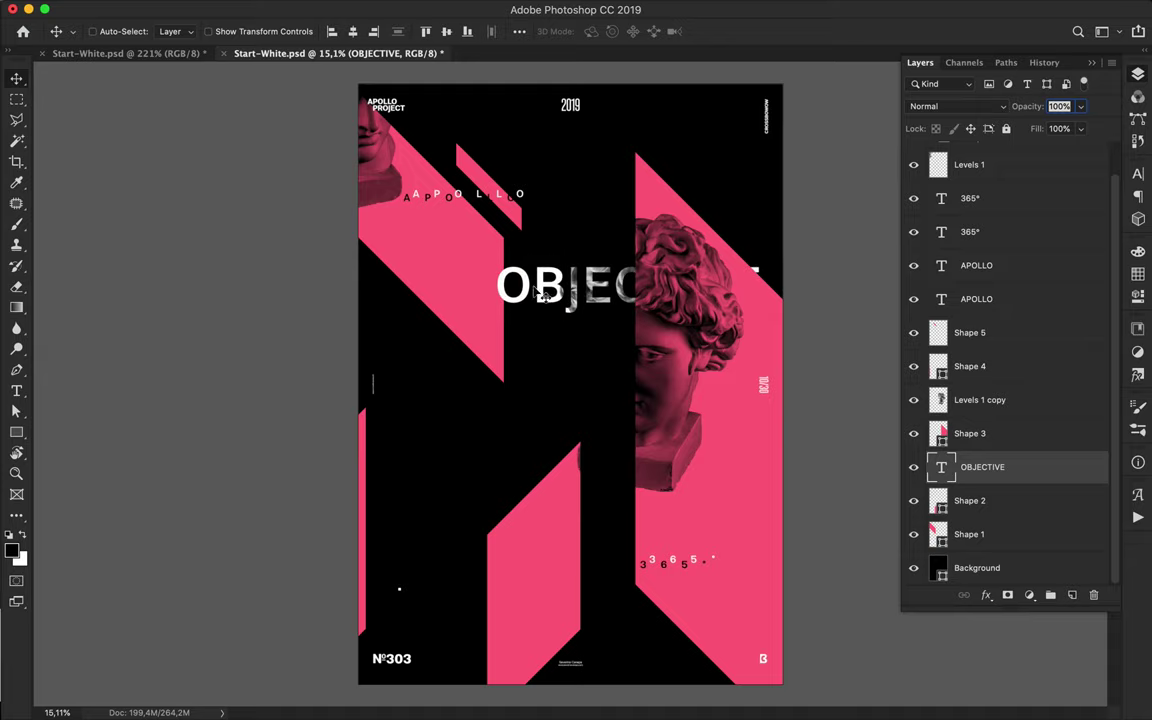
- Shorten the large OBJECTIVE text to OBJECTI by removing its last two letters
double_click(541, 291)
click(575, 287)
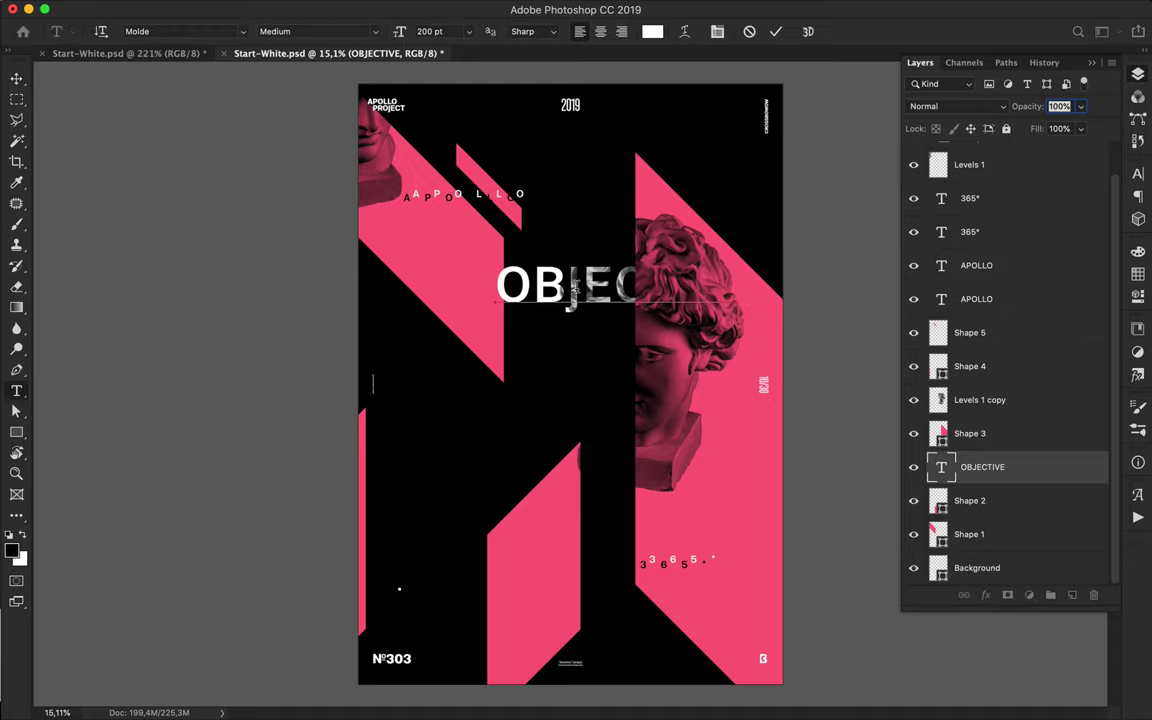
key(BackSpace)
key(BackSpace)
key(super+Return)
- Duplicate the OBJECTI text below the original and change the copy to CTIVE
drag(537, 297, 445, 440)
key(t)
drag(524, 428, 408, 428)
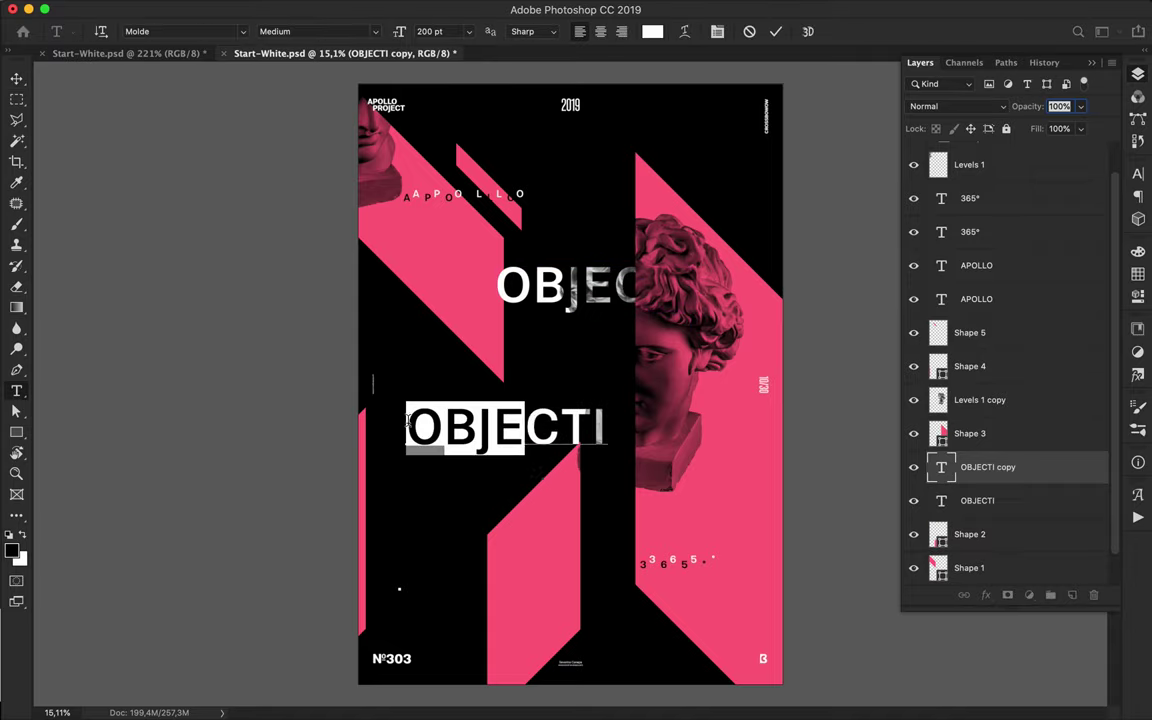
key(BackSpace)
click(537, 440)
text(vE)
key(ctrl+Return)
- Place CTIVE beneath OBJECTI, shift both texts left, and stack the CTIVE layer directly above the Background
key(v)
drag(520, 440, 602, 342)
super+click(540, 301)
shift+super+click(506, 342)
drag(506, 342, 470, 347)
click(1088, 467)
drag(1088, 470, 1029, 555)
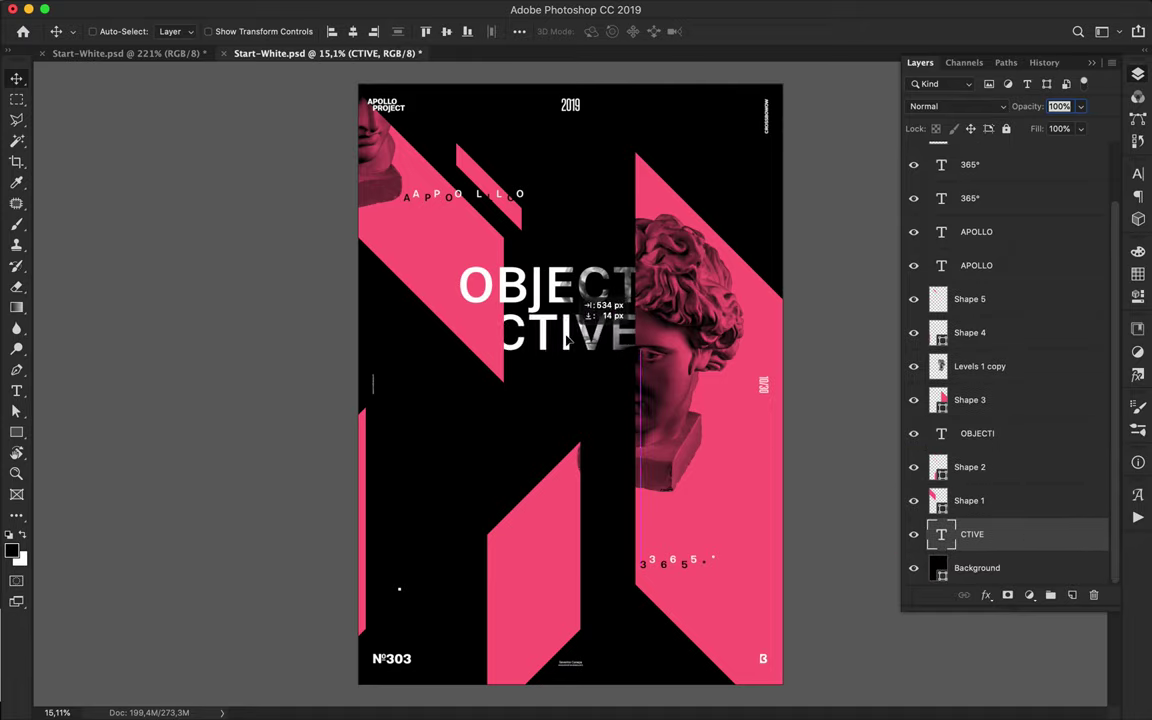
- Shorten CTIVE to TIVE and place it under OBJECTI with its T cut by the upper-left pink panel's edge
double_click(511, 338)
drag(510, 340, 562, 342)
click(511, 334)
key(BackSpace)
key(super+Return)
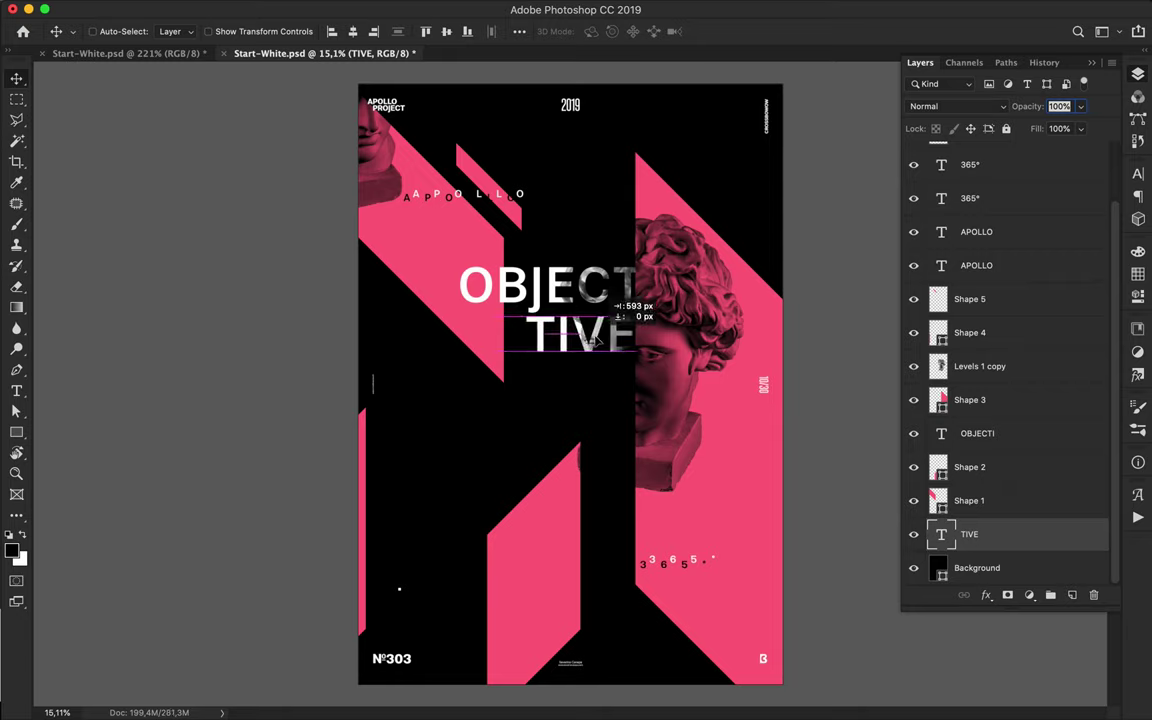
drag(565, 340, 570, 348)
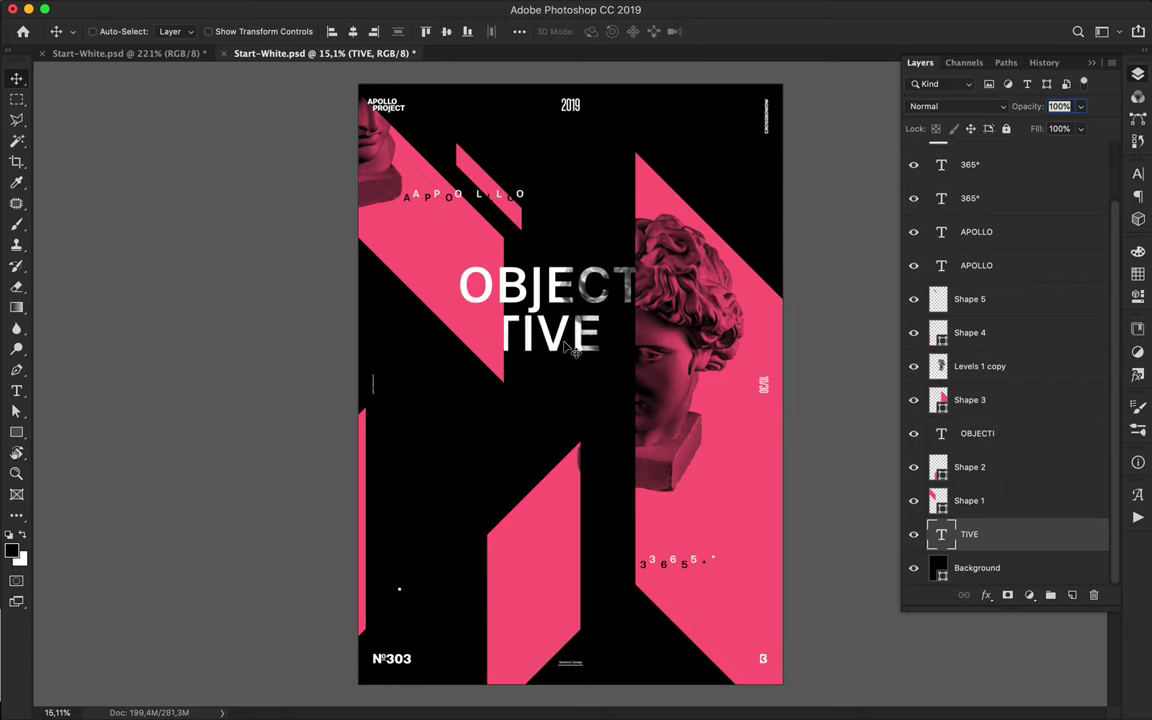
- Set the size of the OBJECTI and TIVE texts together to 250 pt
ctrl+shift+click(540, 288)
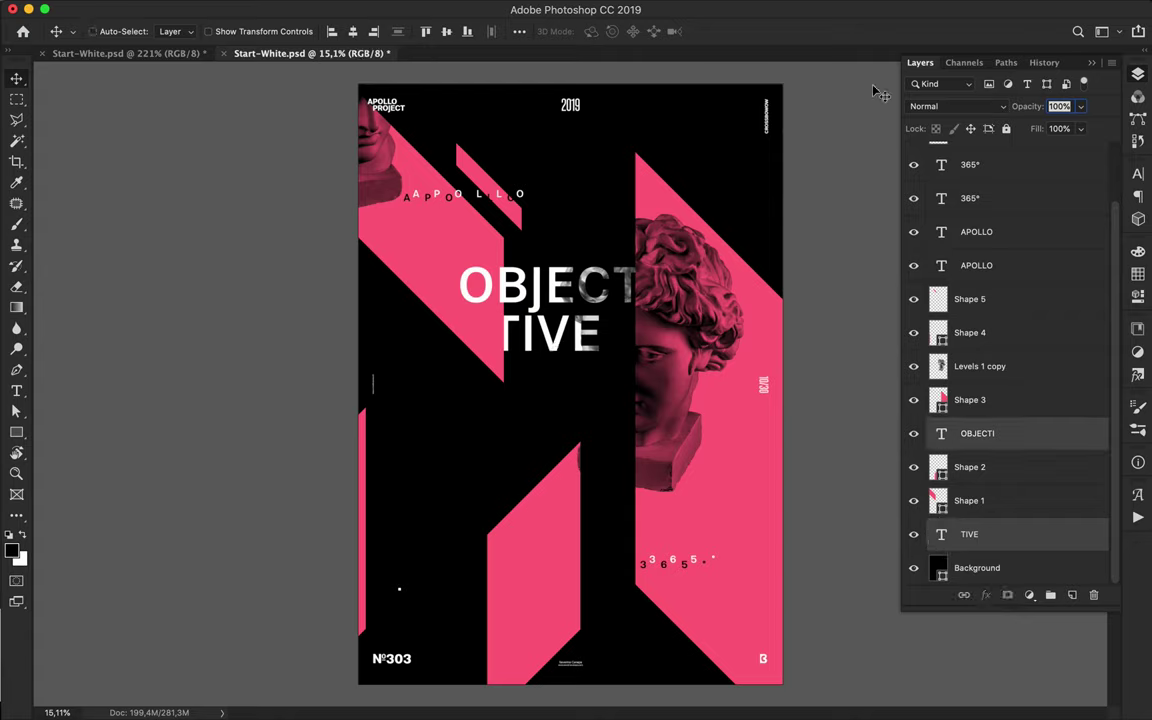
click(1137, 173)
double_click(977, 207)
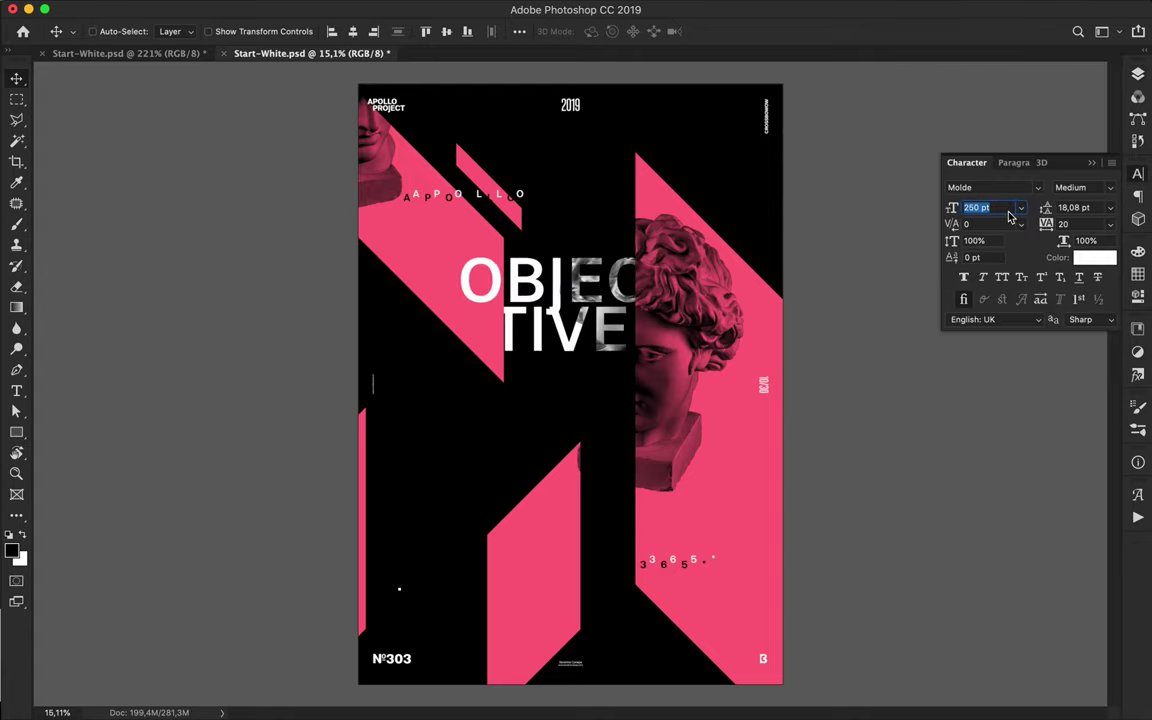
- Fit OBJECTI closely above TIVE so the J hooks onto the T at the pink panel's edge
drag(500, 285, 483, 294)
drag(511, 344, 507, 344)
key(super+plus)
key(super+plus)
key(super+plus)
drag(487, 267, 480, 268)
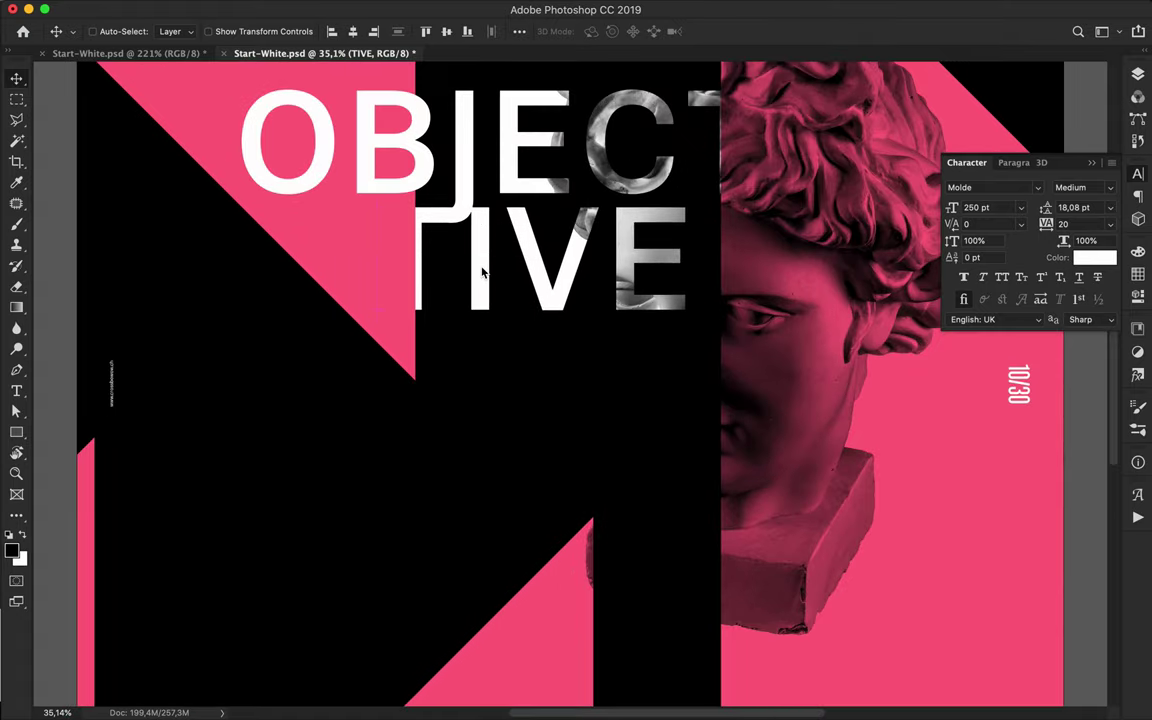
- Nudge OBJECTI and TIVE together slightly to the right
scroll(500, 245, down, 3)
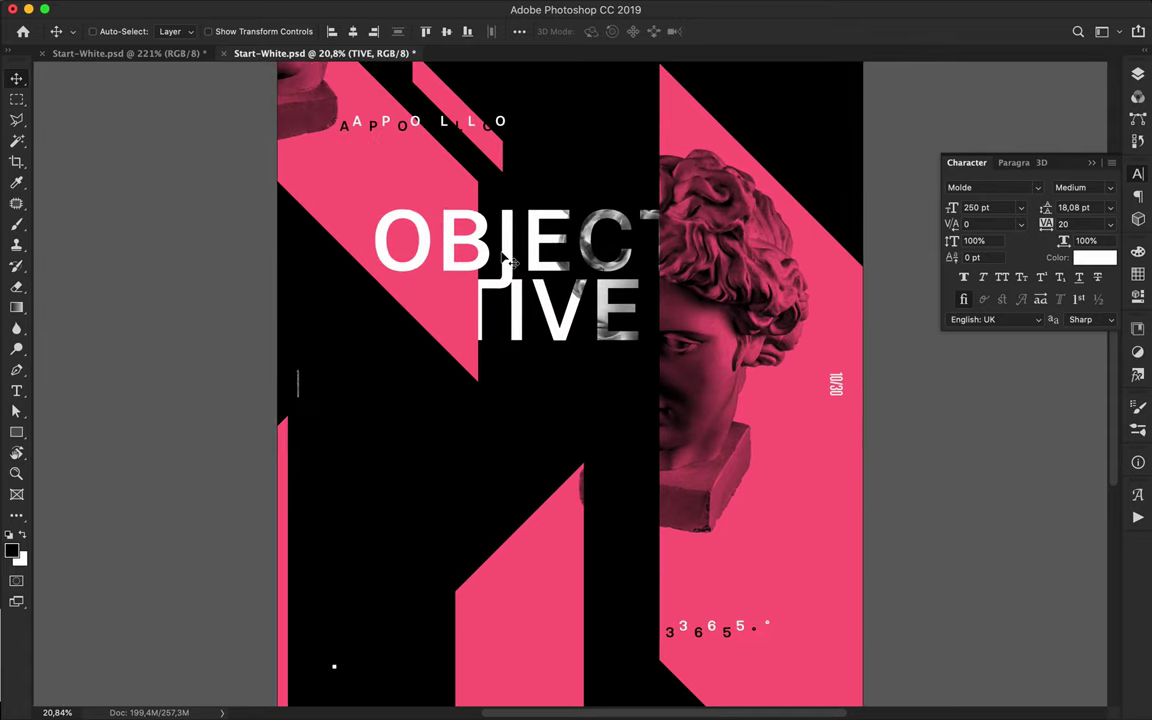
shift+super+click(507, 258)
key(shift+Right)
key(shift+Right)
key(shift+Right)
scroll(560, 303, down, 3)
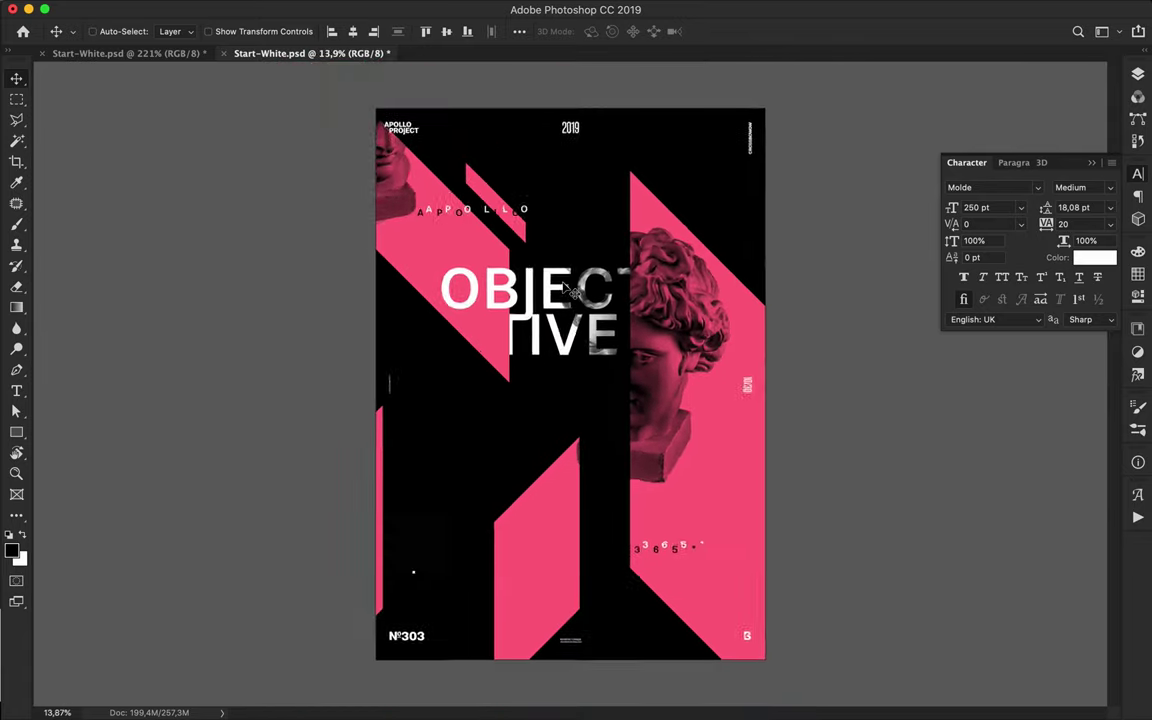
- Move TIVE down to below the statue and stack its layer between Shape 2 and Shape 3
super+click(544, 354)
drag(543, 355, 605, 525)
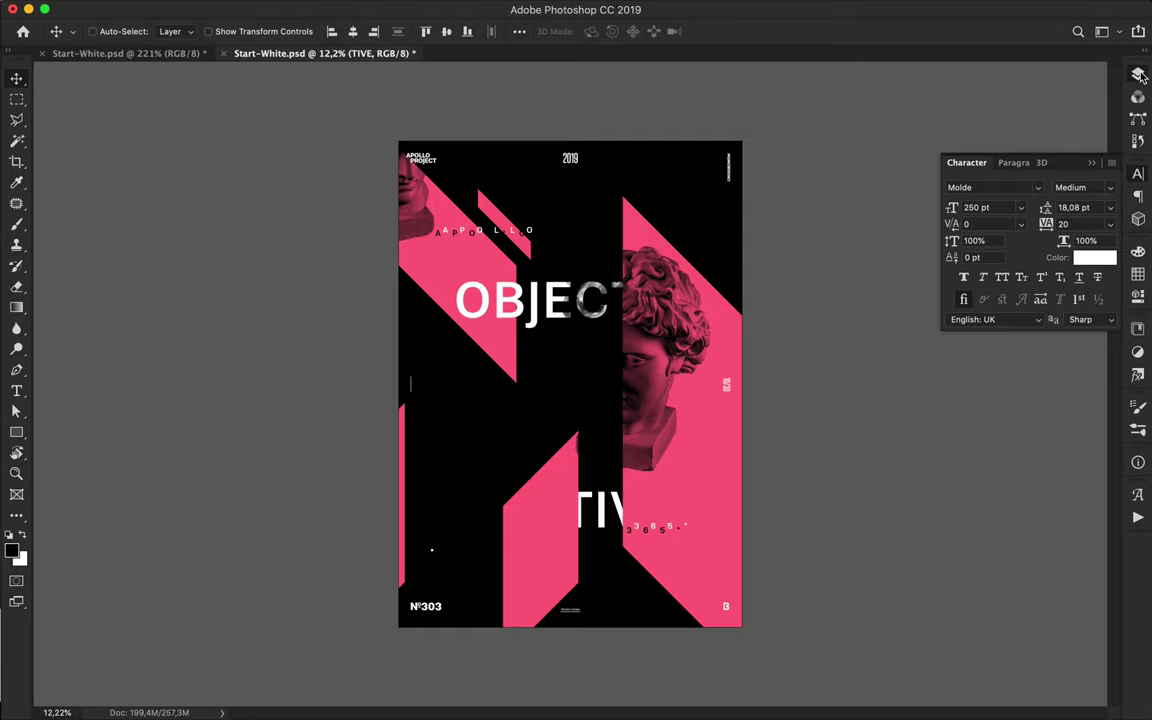
click(1140, 75)
drag(975, 533, 975, 385)
drag(981, 506, 980, 392)
- Fine-tune TIVE's position just above the 365° text and shift the statue slightly down
drag(593, 510, 605, 502)
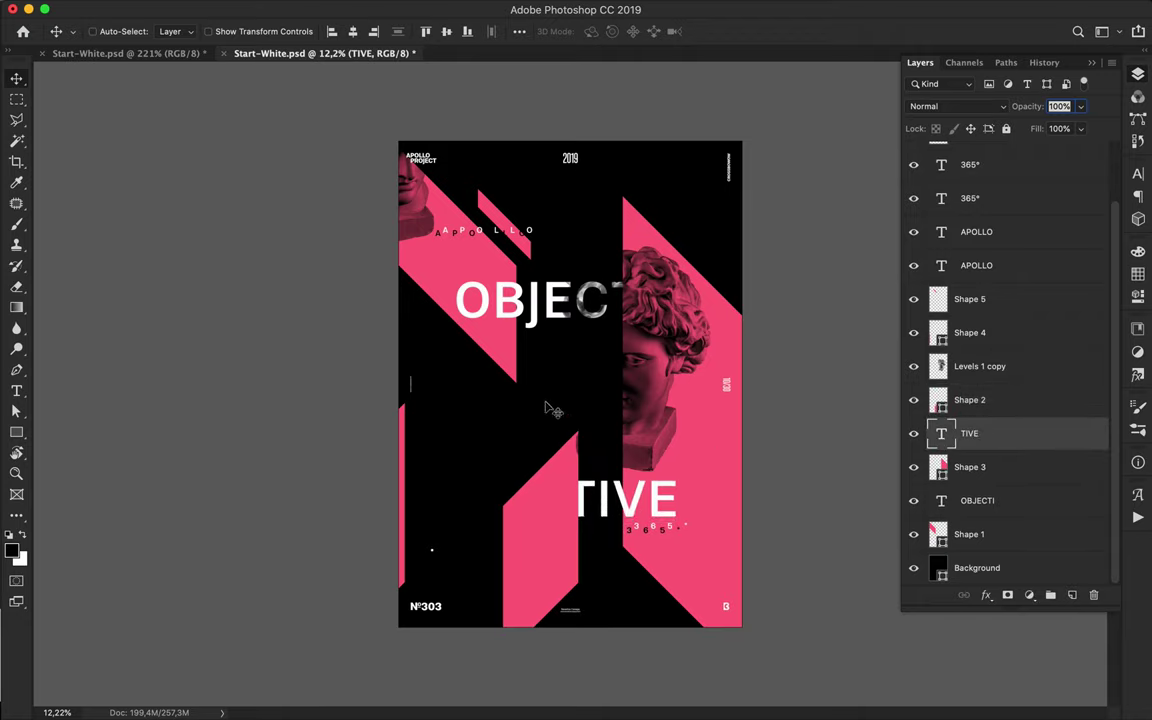
drag(649, 348, 651, 362)
- Duplicate TIVE upward, between OBJECTI and the original, and change the copy to #10
click(614, 512)
drag(603, 388, 607, 393)
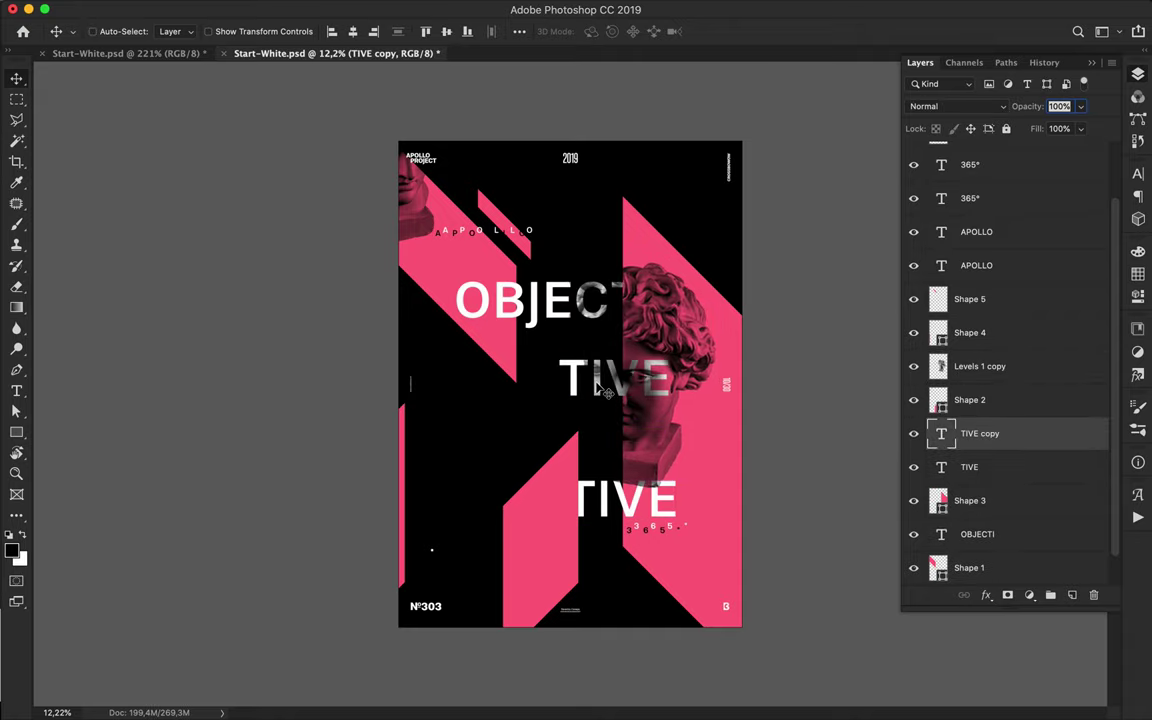
double_click(613, 392)
text(#1)
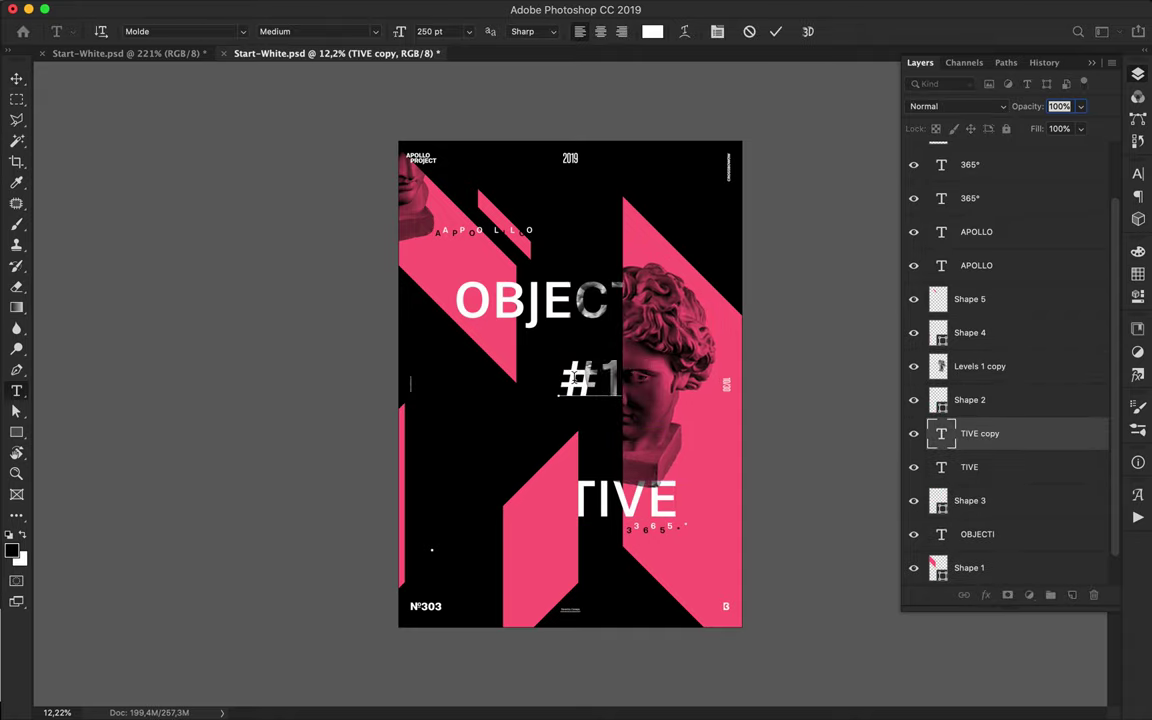
key(super+Return)
- Set the #10 text's tracking to -20 and move it right, across the statue's face
click(1138, 174)
click(1077, 224)
key(shift+Down)
key(shift+Down)
key(shift+Down)
key(shift+Down)
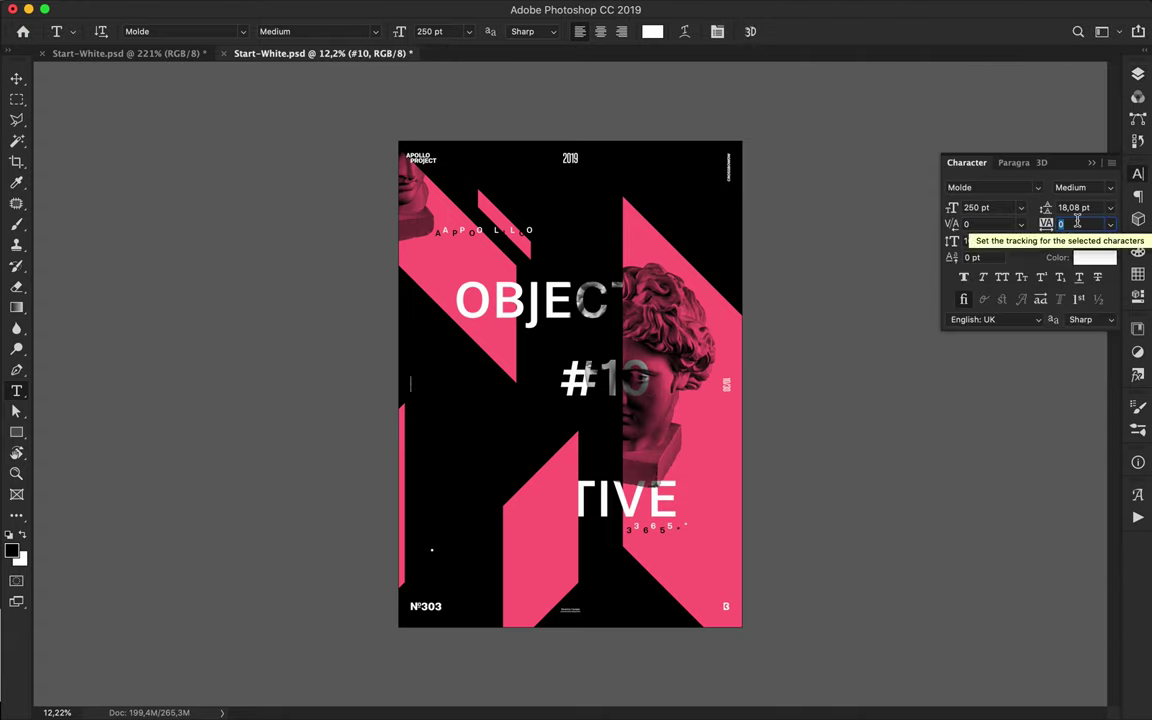
key(v)
drag(585, 378, 631, 376)
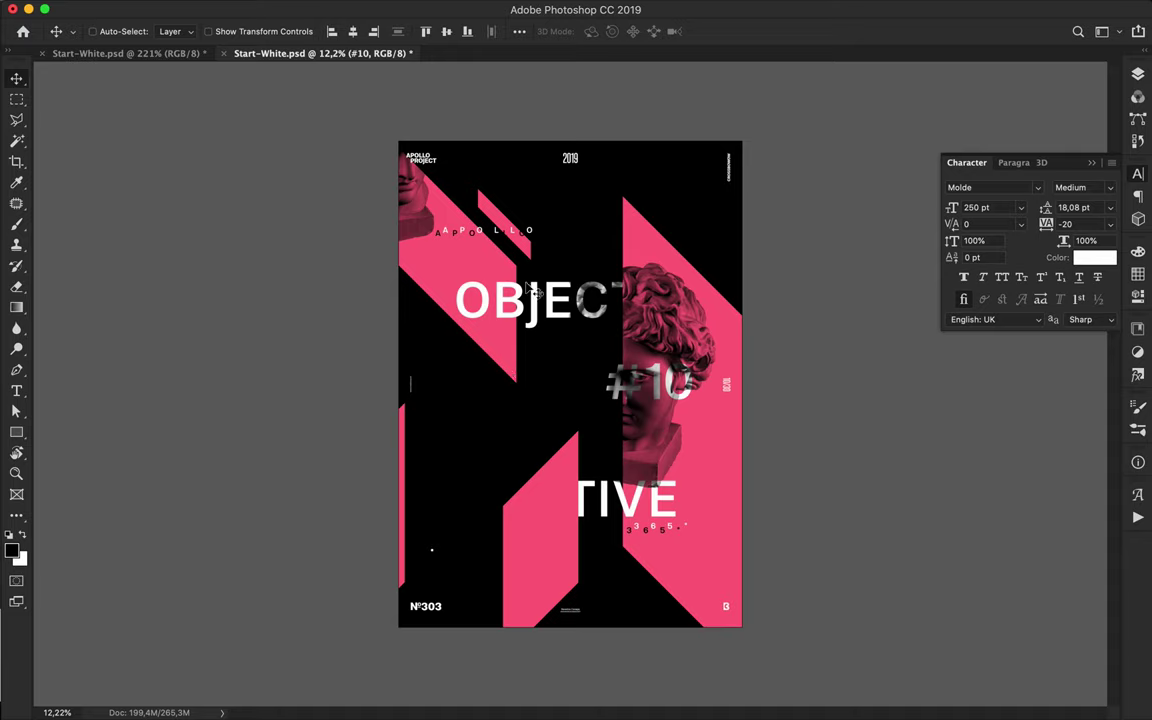
- Draw a circle about 3204 px wide around the poster's upper-left corner above Levels 1, with no fill and a black 1 pt stroke
scroll(612, 209, up, 2)
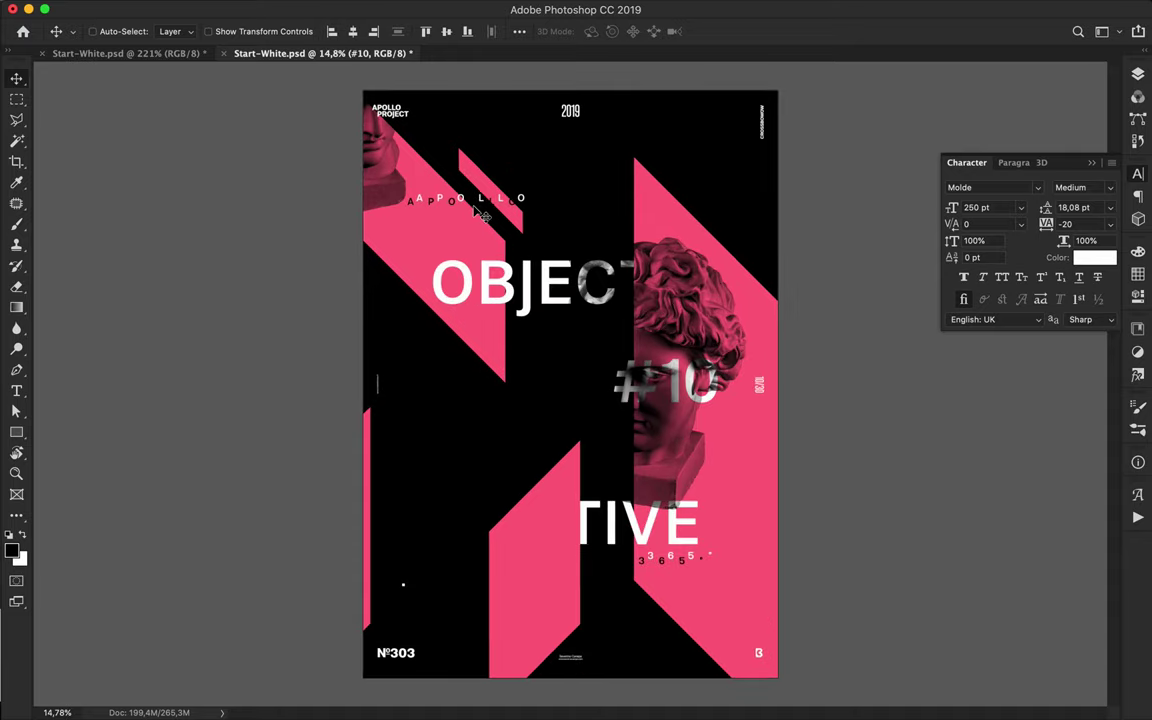
click(1138, 72)
click(1000, 200)
key(u)
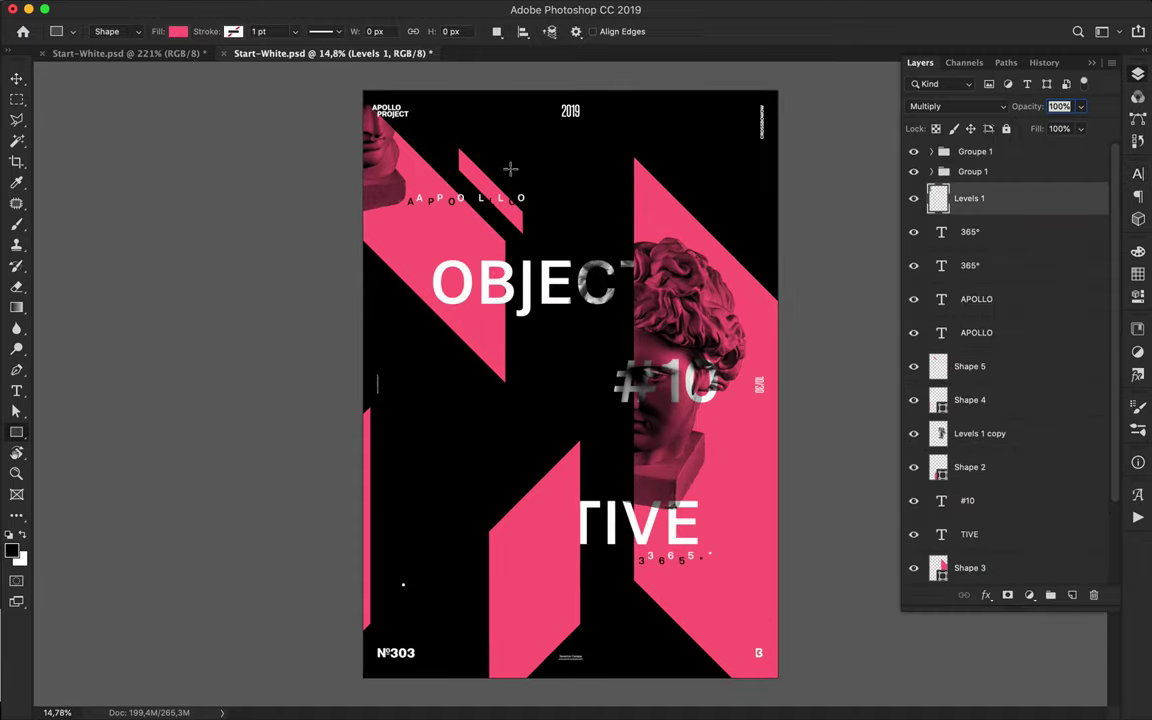
click(179, 31)
click(116, 62)
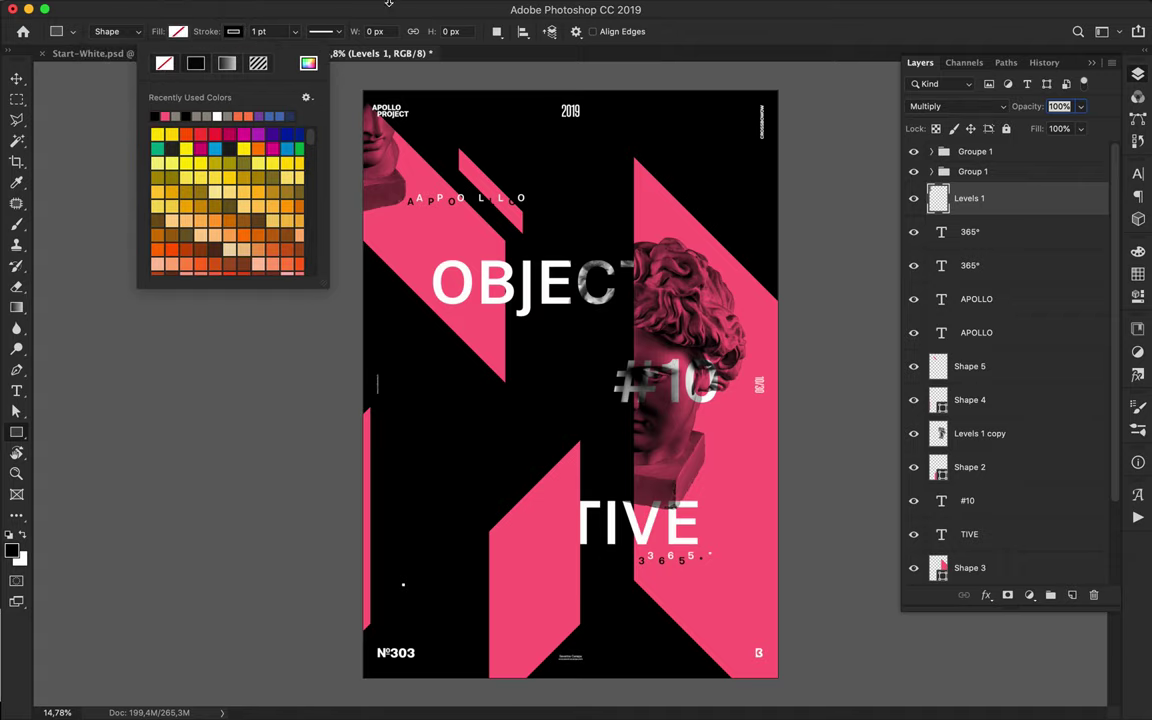
right_click(16, 432)
click(65, 417)
mouse_move(347, 98)
mouse_down()
mouse_move(386, 116)
mouse_move(400, 140)
mouse_up()
key(c)
key(u)
mouse_move(760, 370)
mouse_down()
mouse_move(874, 471)
mouse_move(969, 600)
mouse_up()
key(v)
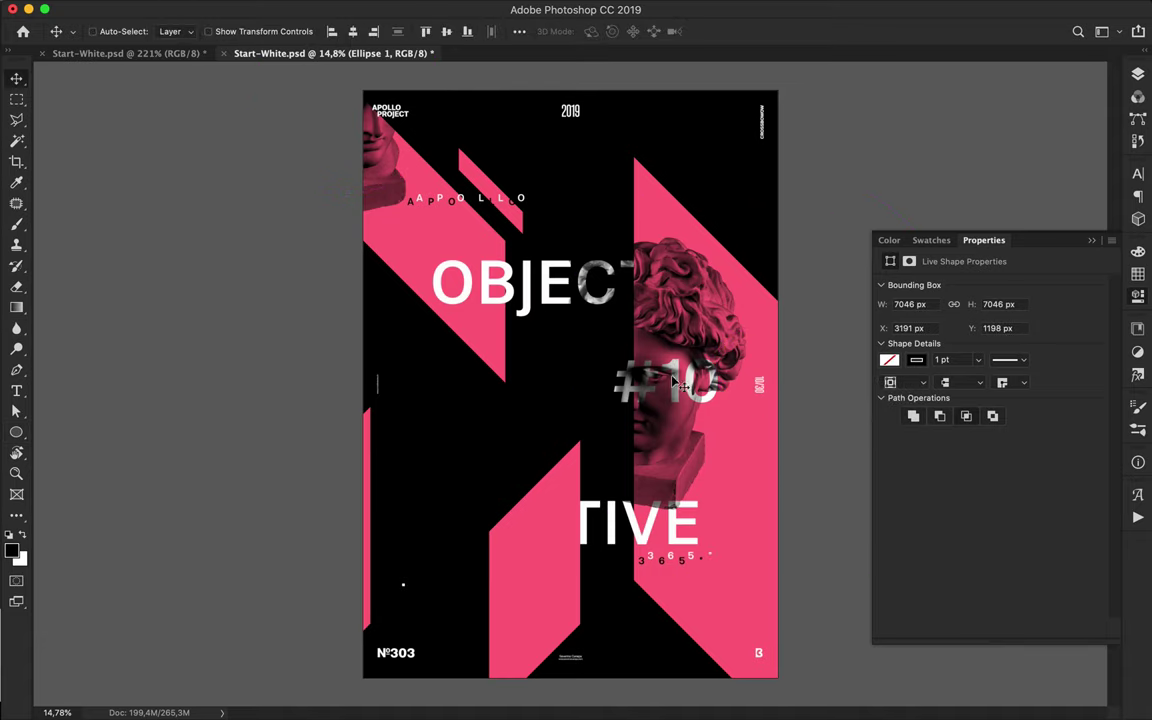
key(super+z)
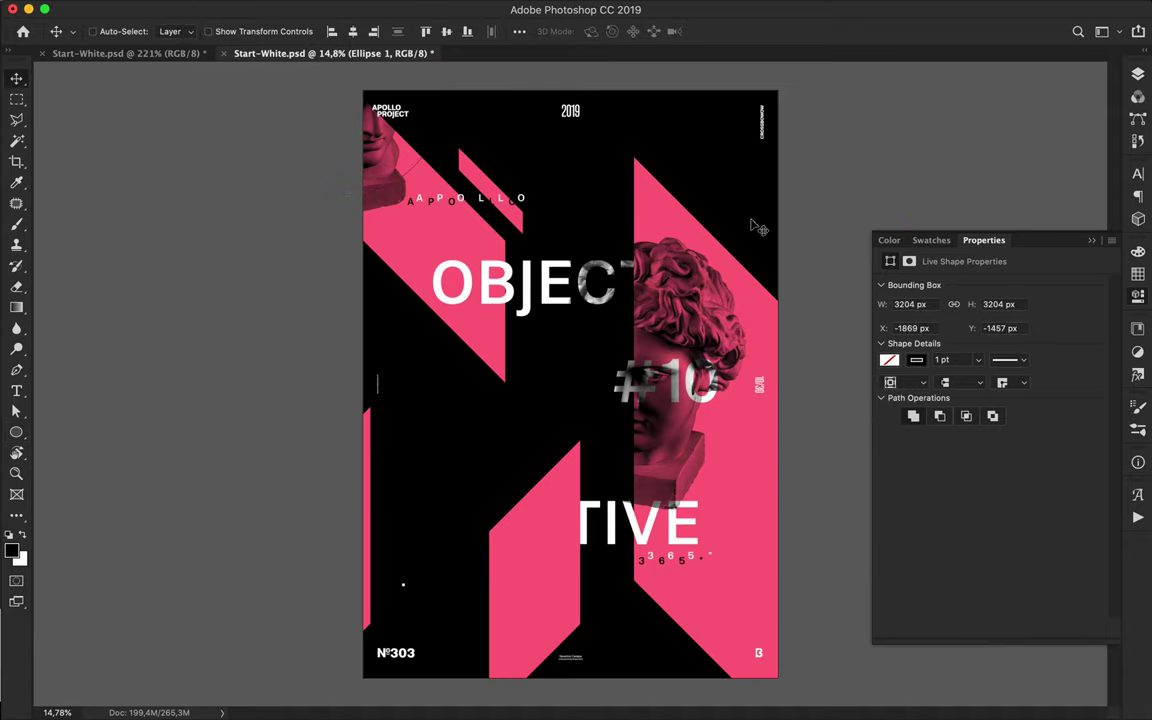
- Draw a second outlined circle about 6232 px wide and place it around the statue's head, touching the poster's right edge
key(u)
drag(555, 239, 741, 427)
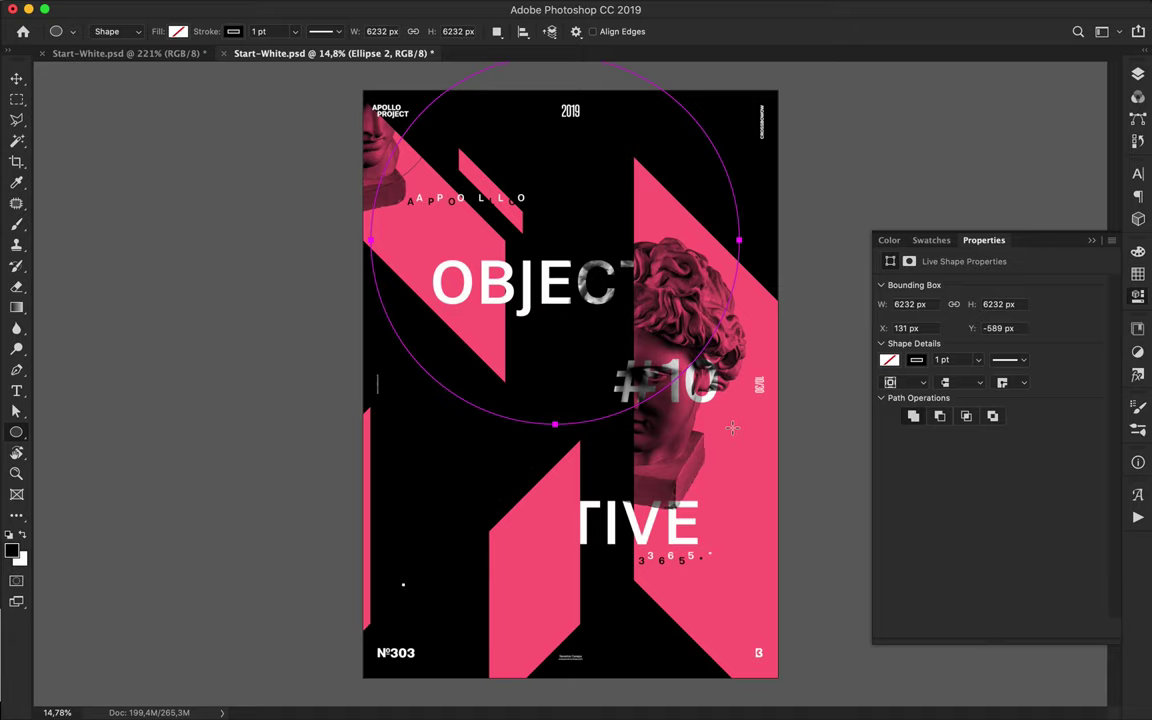
key(v)
drag(580, 434, 620, 466)
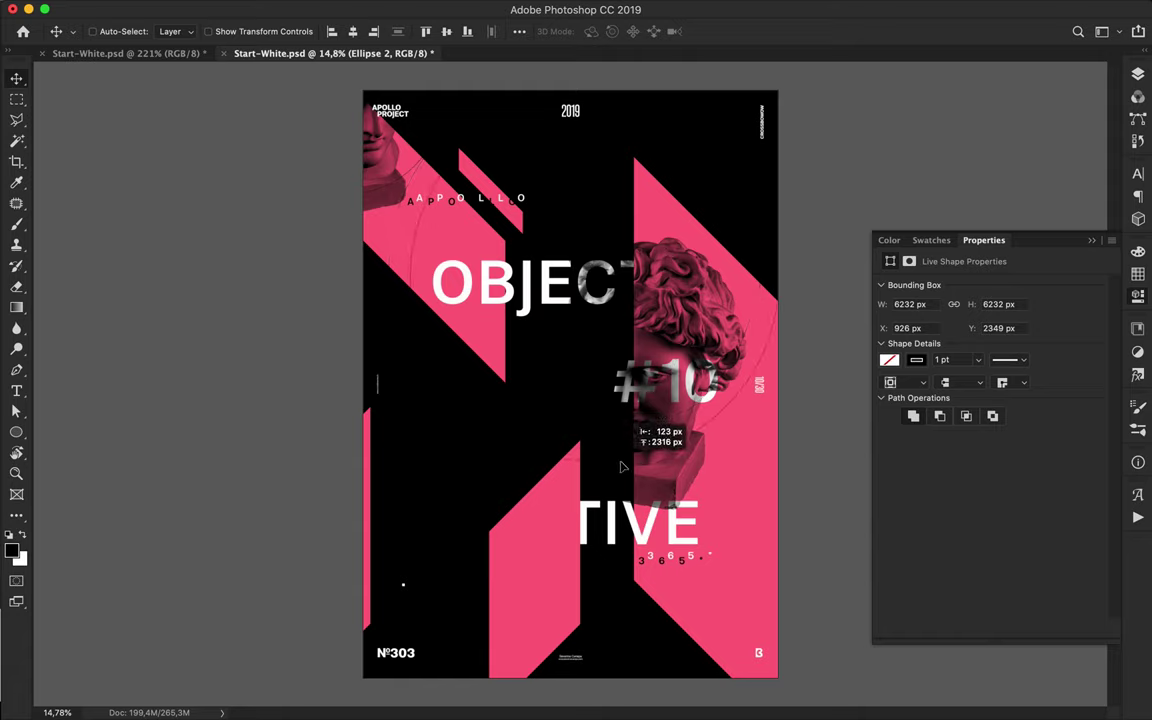
key(p)
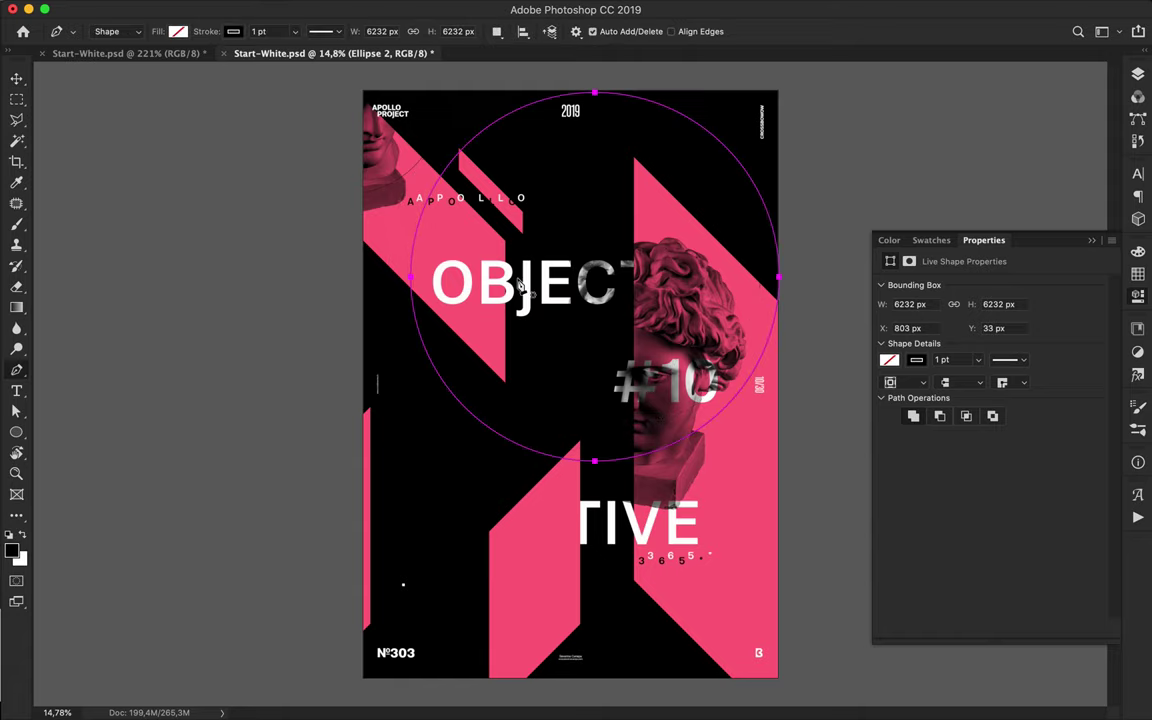
click(386, 149)
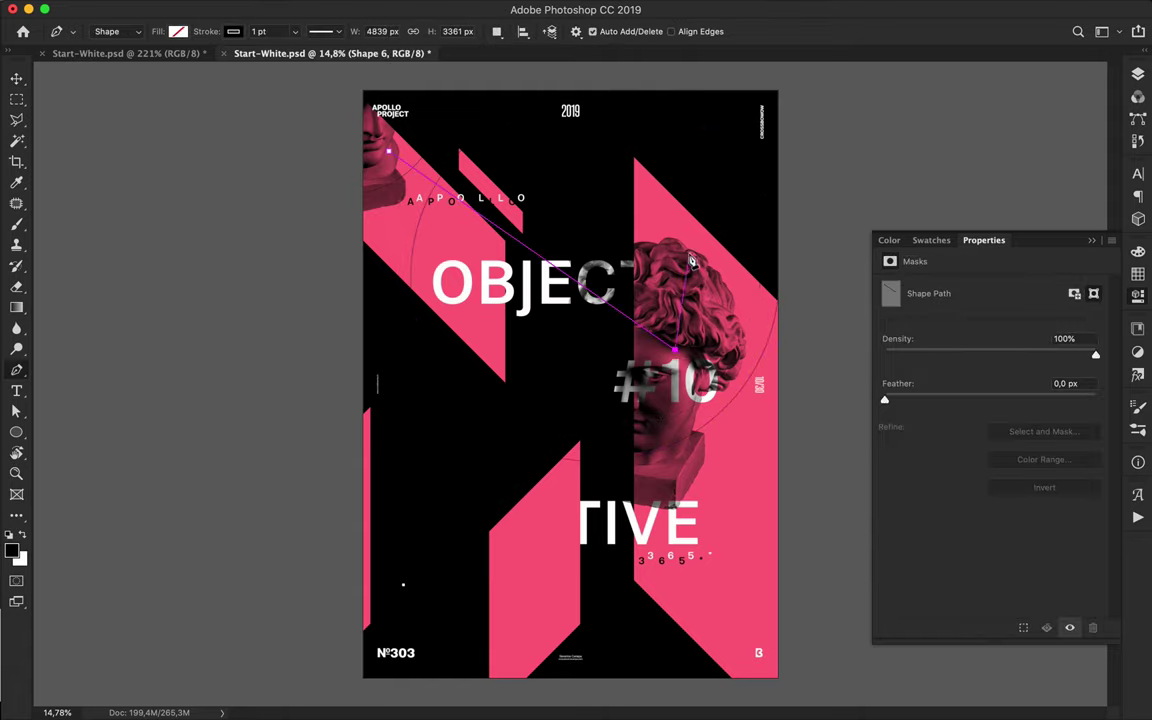
key(ctrl+z)
key(v)
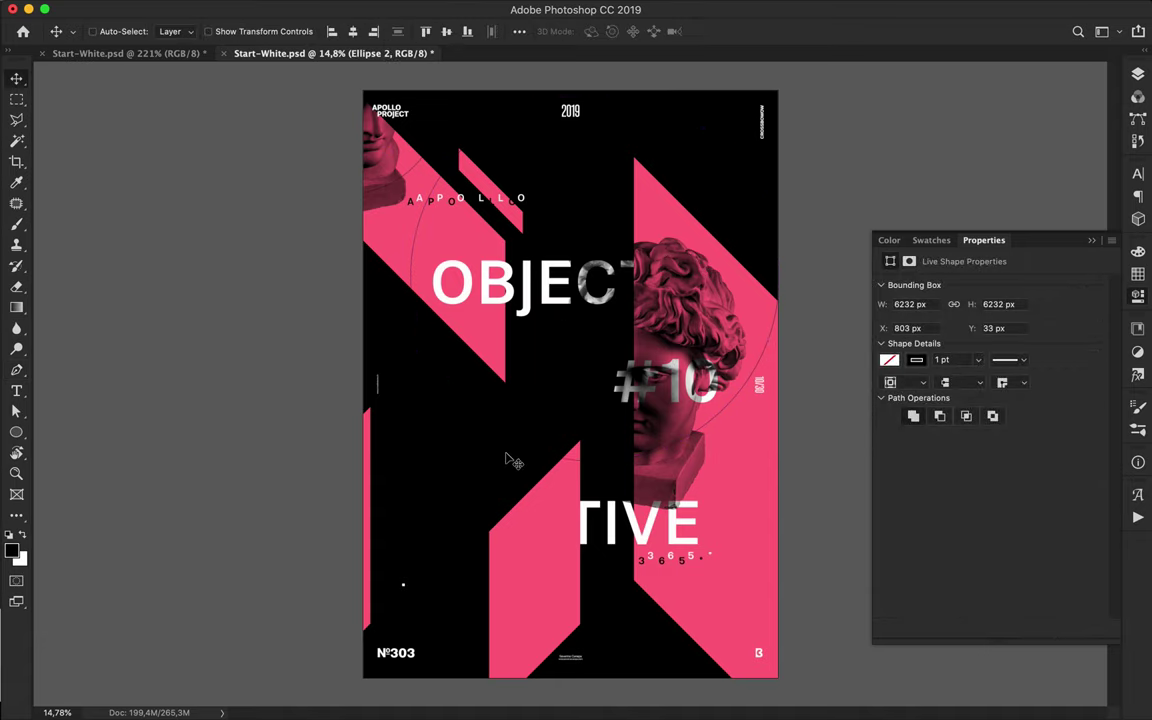
- Duplicate the APOLLO text down into the black area, change the copy to # and set its tracking to 0
super+click(461, 201)
drag(468, 199, 482, 402)
double_click(482, 401)
text(#)
key(super+Return)
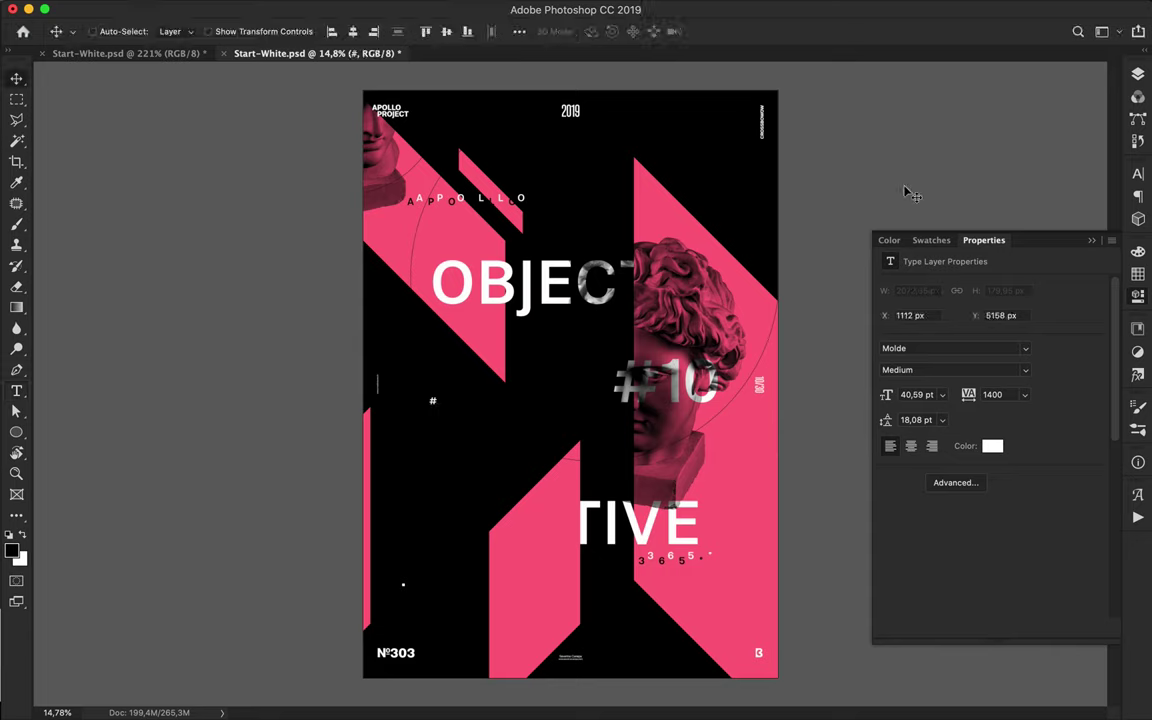
click(1140, 174)
key(Return)
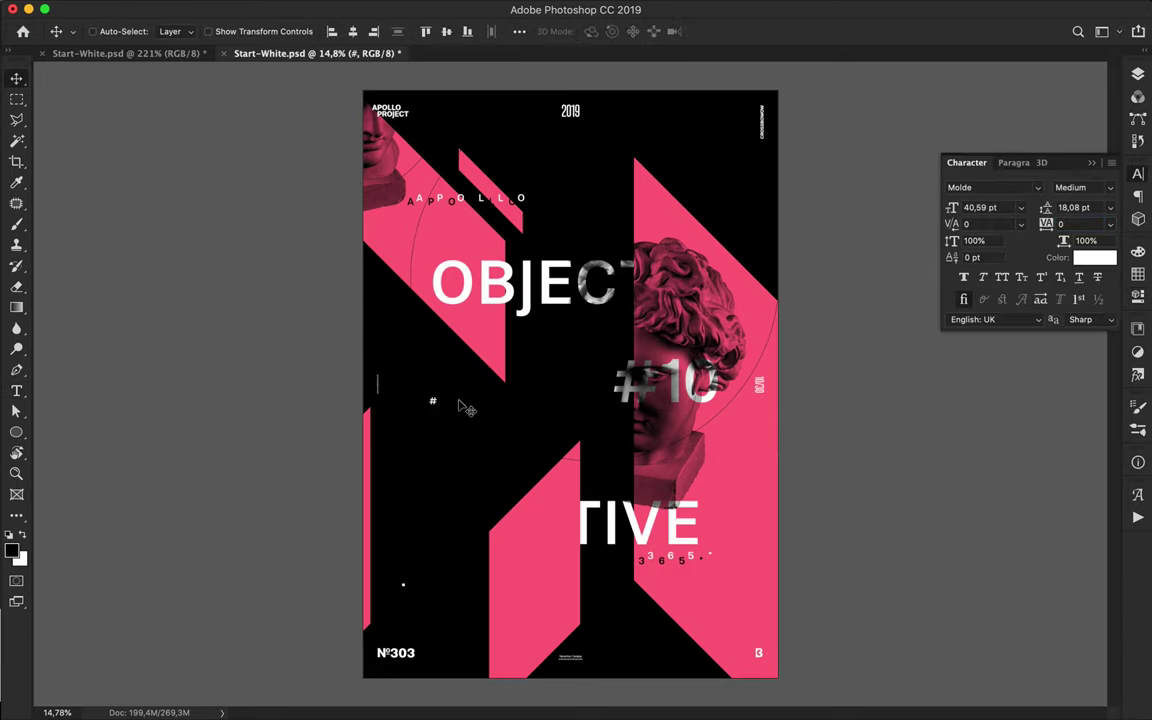
- Move the # down into the black lower-left area and duplicate it twice as a tight group of three
scroll(460, 401, up, 3)
drag(391, 408, 404, 566)
drag(404, 566, 404, 580)
drag(404, 580, 409, 581)
scroll(409, 582, up, 3)
scroll(409, 582, down, 3)
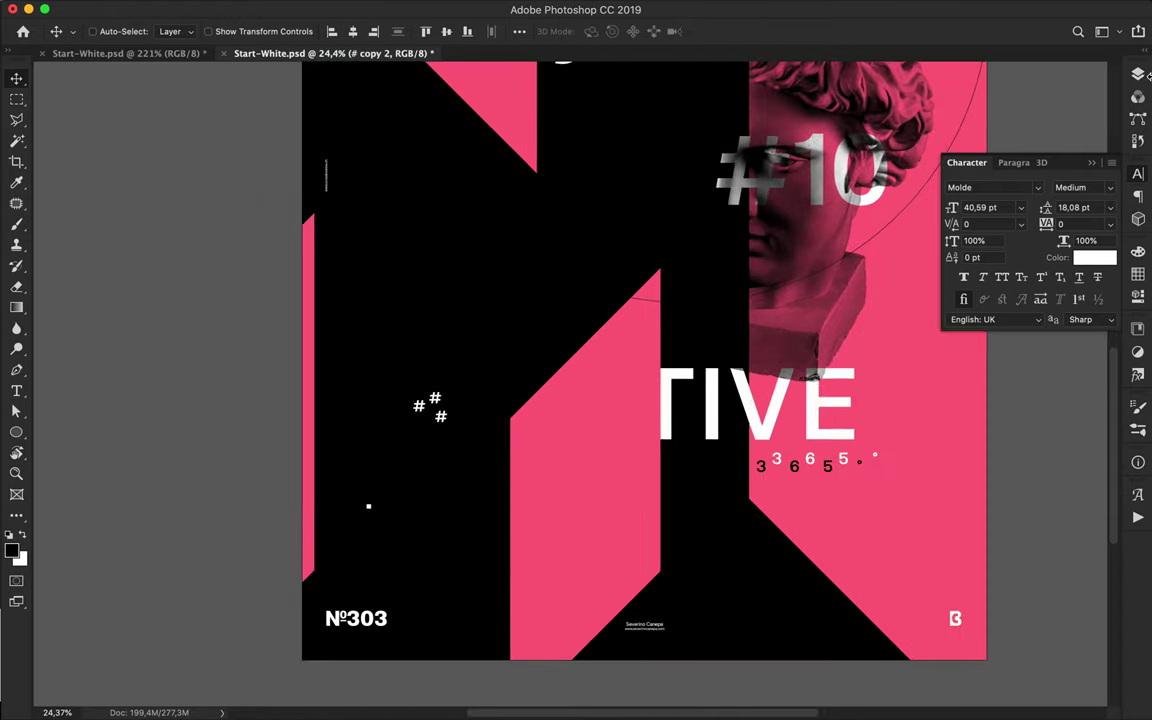
- Select Group 1 and move its small squares about 1639 px right and 805 px down, onto the lower pink panel
click(1138, 74)
scroll(960, 480, down, 5)
scroll(970, 470, up, 5)
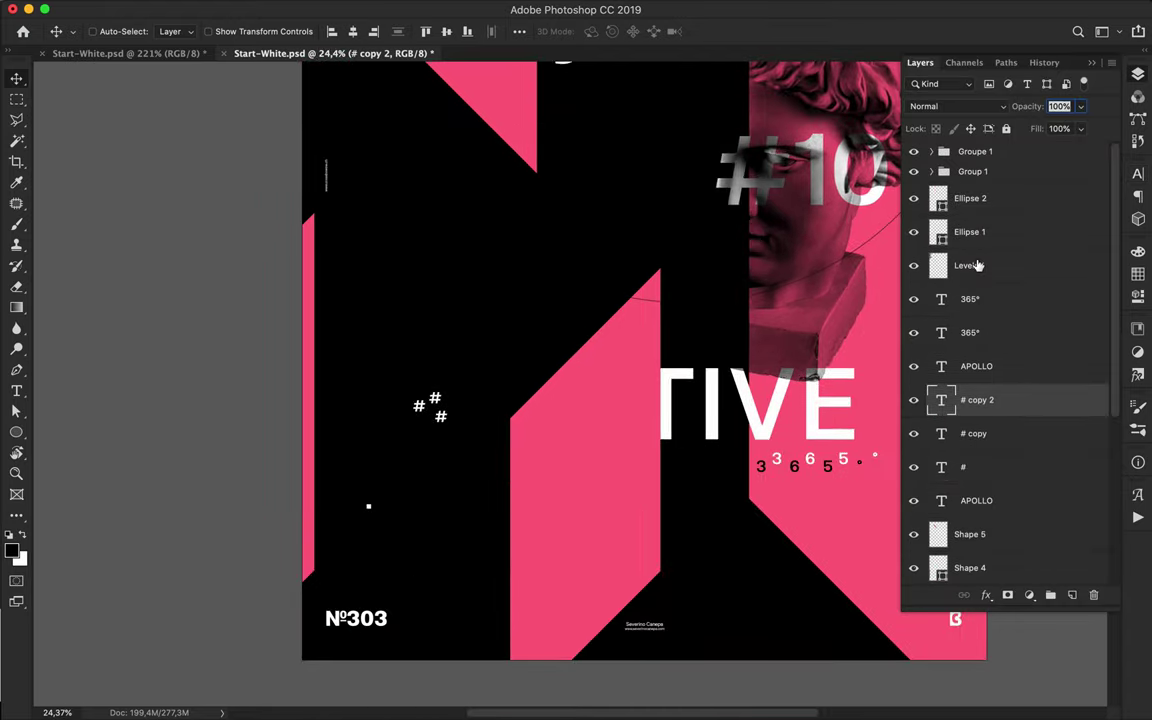
click(972, 171)
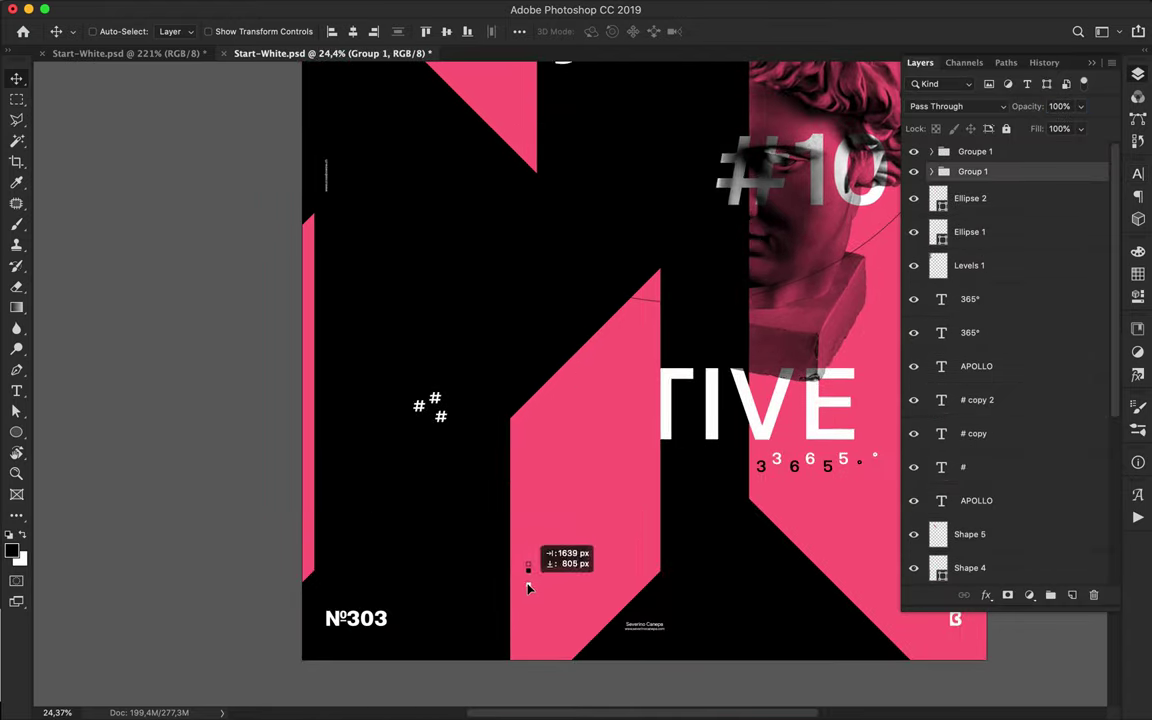
- Duplicate a # toward the poster's lower-left corner and collect all the # text layers in one group
drag(441, 421, 336, 567)
shift+click(988, 500)
click(1053, 594)
click(932, 393)
click(987, 422)
- Scatter more # copies over the lower pink panel, near the left strip, beside #10 and in the upper black area
drag(336, 567, 580, 415)
drag(580, 415, 337, 345)
drag(338, 341, 686, 157)
key(super+0)
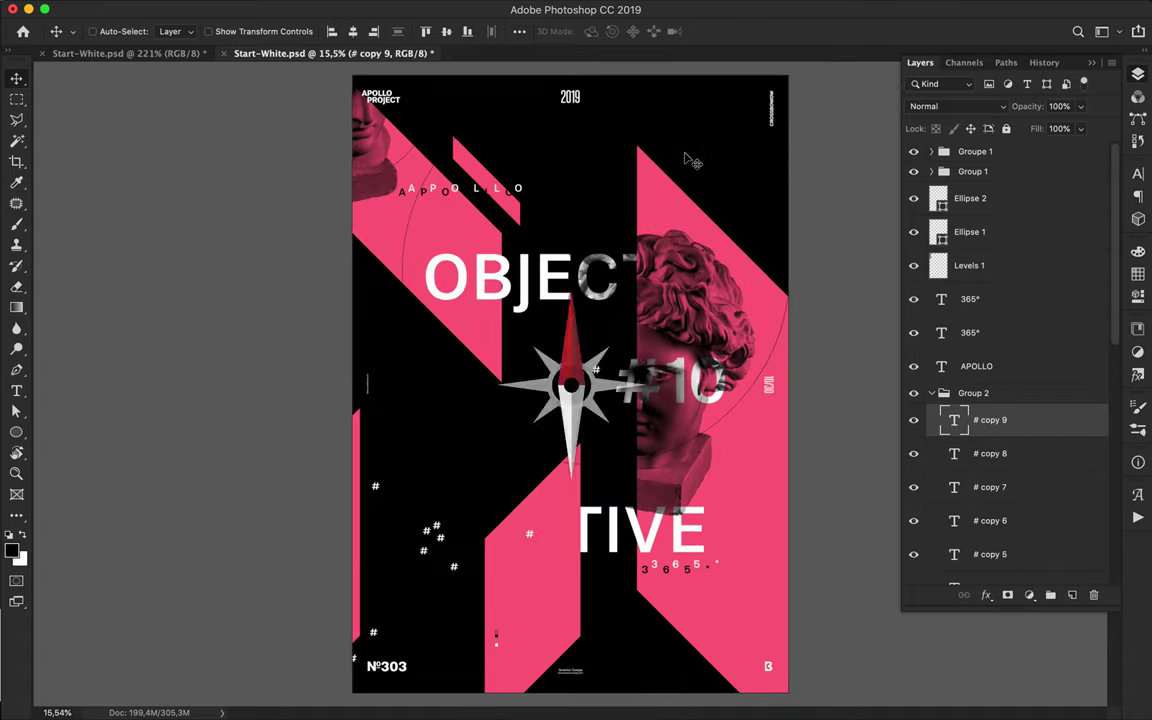
drag(597, 374, 621, 194)
- Duplicate the # many times into a dense, irregular cluster in the black lower-left area, with looser copies around it
drag(621, 194, 486, 426)
drag(486, 426, 519, 442)
drag(519, 442, 446, 553)
mouse_move(446, 553)
mouse_down()
mouse_move(425, 560)
mouse_move(422, 599)
mouse_move(440, 549)
mouse_move(428, 548)
mouse_up()
drag(428, 548, 406, 572)
drag(406, 572, 427, 498)
drag(427, 498, 497, 423)
scroll(432, 586, up, 5)
drag(498, 424, 530, 424)
drag(531, 425, 505, 402)
drag(506, 402, 495, 433)
drag(495, 433, 492, 439)
drag(492, 439, 506, 434)
double_click(489, 433)
click(525, 445)
drag(506, 434, 385, 436)
drag(385, 436, 477, 449)
drag(477, 449, 534, 379)
scroll(576, 478, down, 5)
- Recolour the latest # copy at the cluster's upper right with the poster's pink
key(t)
double_click(543, 384)
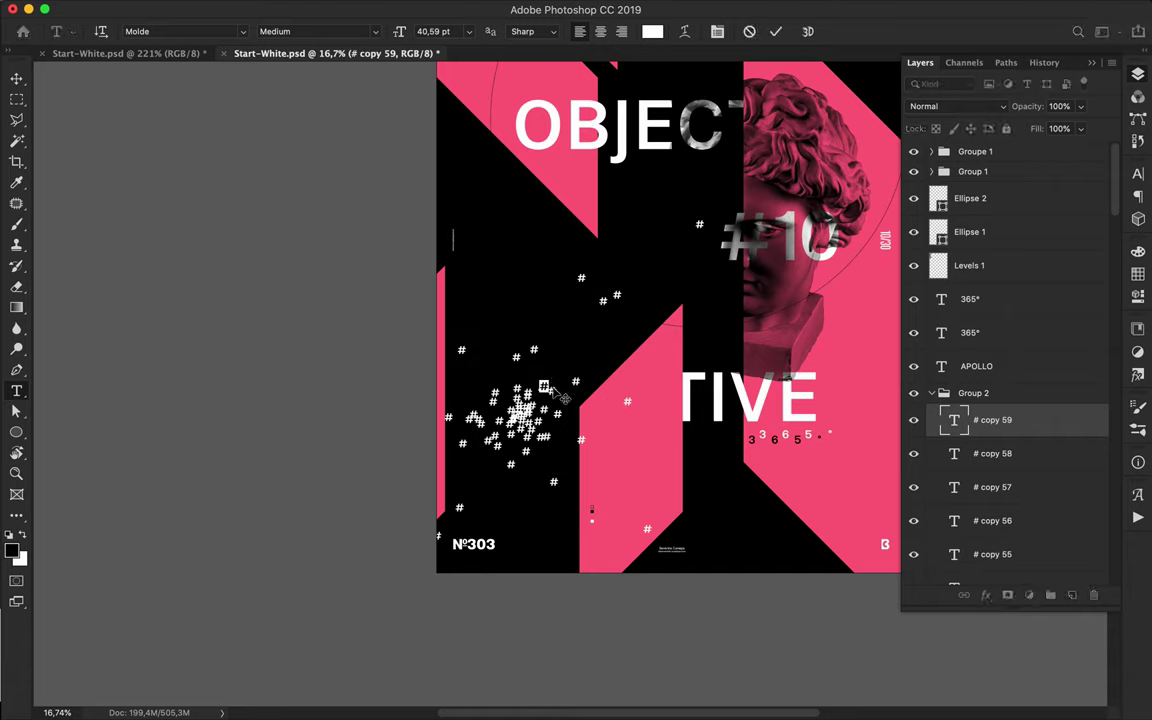
click(653, 32)
click(1138, 273)
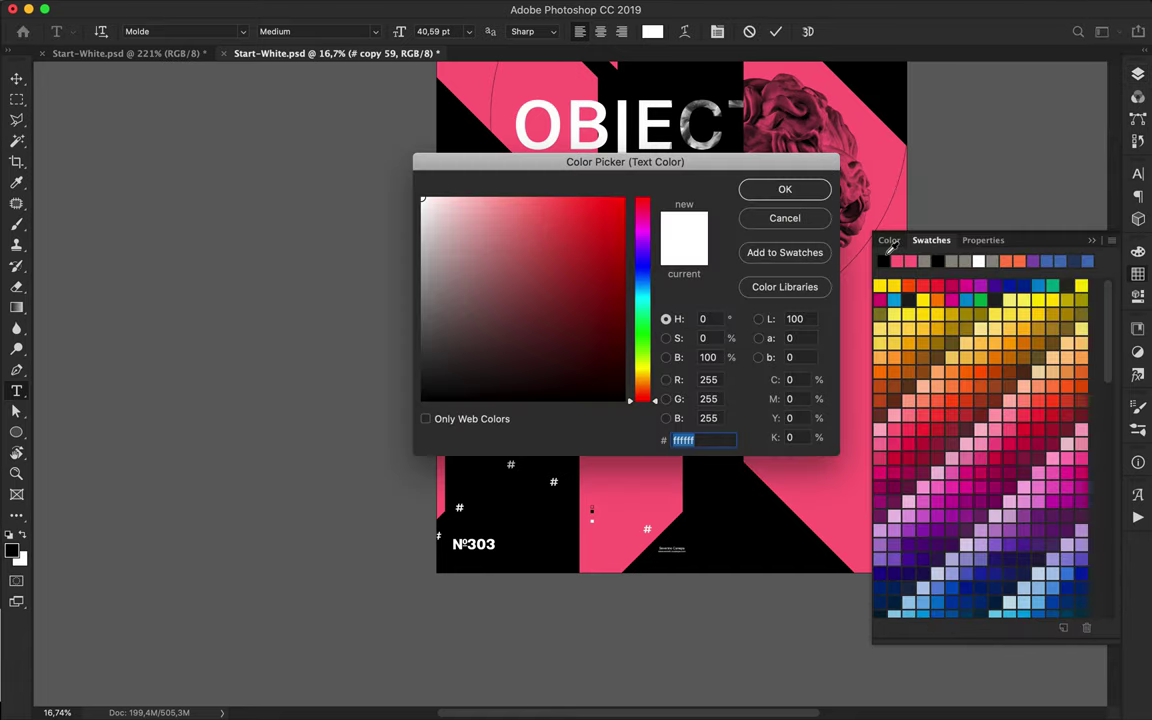
click(796, 222)
click(17, 79)
- Duplicate the pink # into the cluster, the lower-left area, beside the statue's face, above OBJECTI and onto the upper right
scroll(512, 327, up, 5)
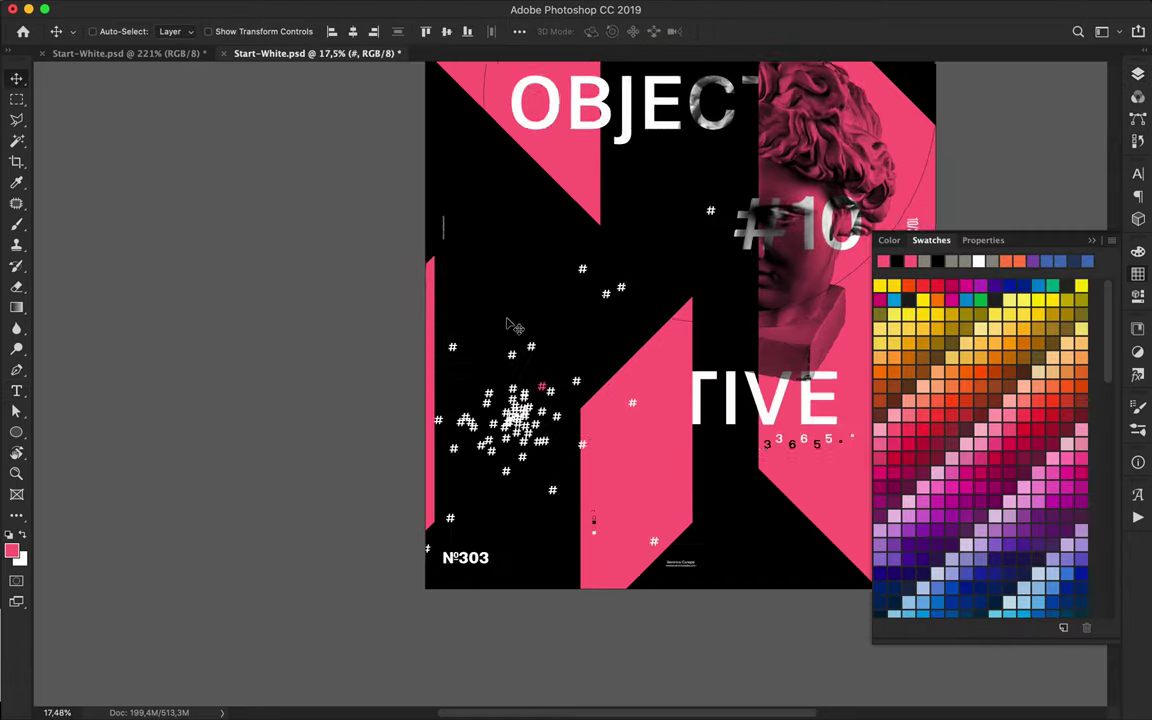
drag(528, 331, 427, 497)
drag(427, 497, 803, 160)
scroll(804, 162, up, 5)
scroll(804, 162, right, 4)
drag(506, 504, 496, 212)
drag(496, 212, 661, 92)
scroll(640, 116, down, 6)
scroll(640, 116, left, 5)
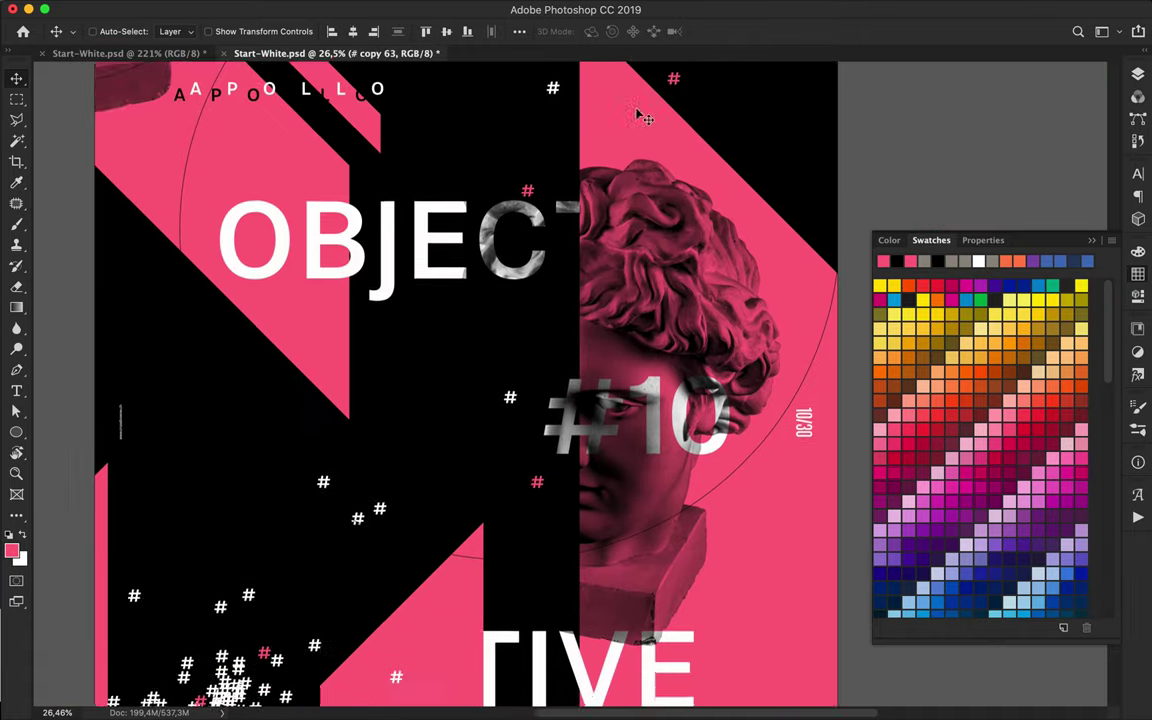
- Add more pink # copies over OBJECTI and the upper right, plus white # copies in the upper-right black area
drag(539, 306, 549, 325)
drag(368, 324, 379, 484)
scroll(848, 141, down, 2)
scroll(848, 141, up, 7)
scroll(848, 141, right, 3)
drag(848, 140, 848, 146)
- Duplicate a # onto the narrow pink strip at the poster's left edge, recolour it black (000000) and save
drag(508, 457, 269, 588)
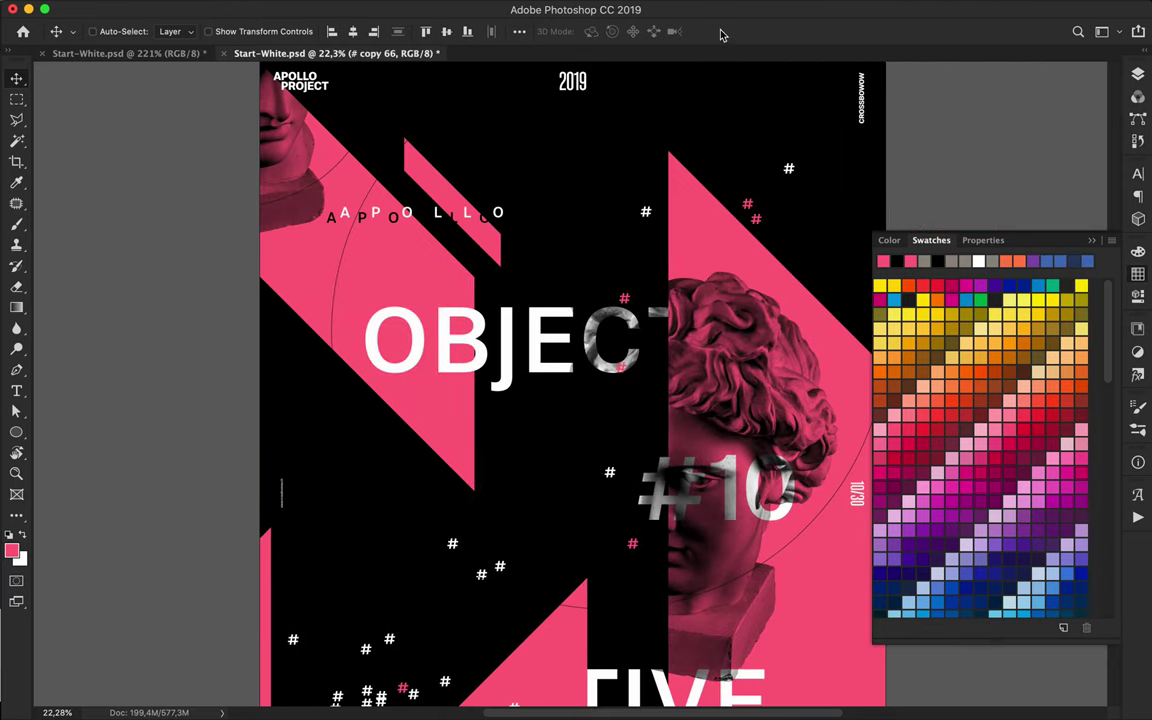
key(t)
click(656, 33)
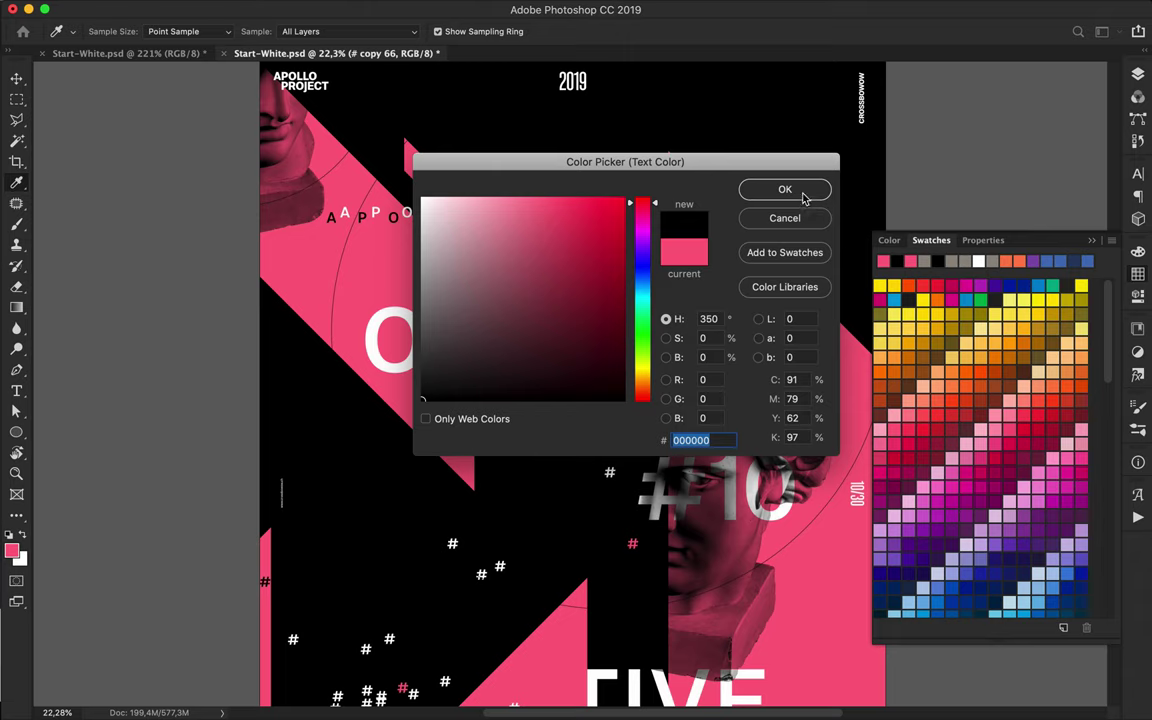
click(785, 190)
scroll(378, 494, down, 2)
key(ctrl+s)
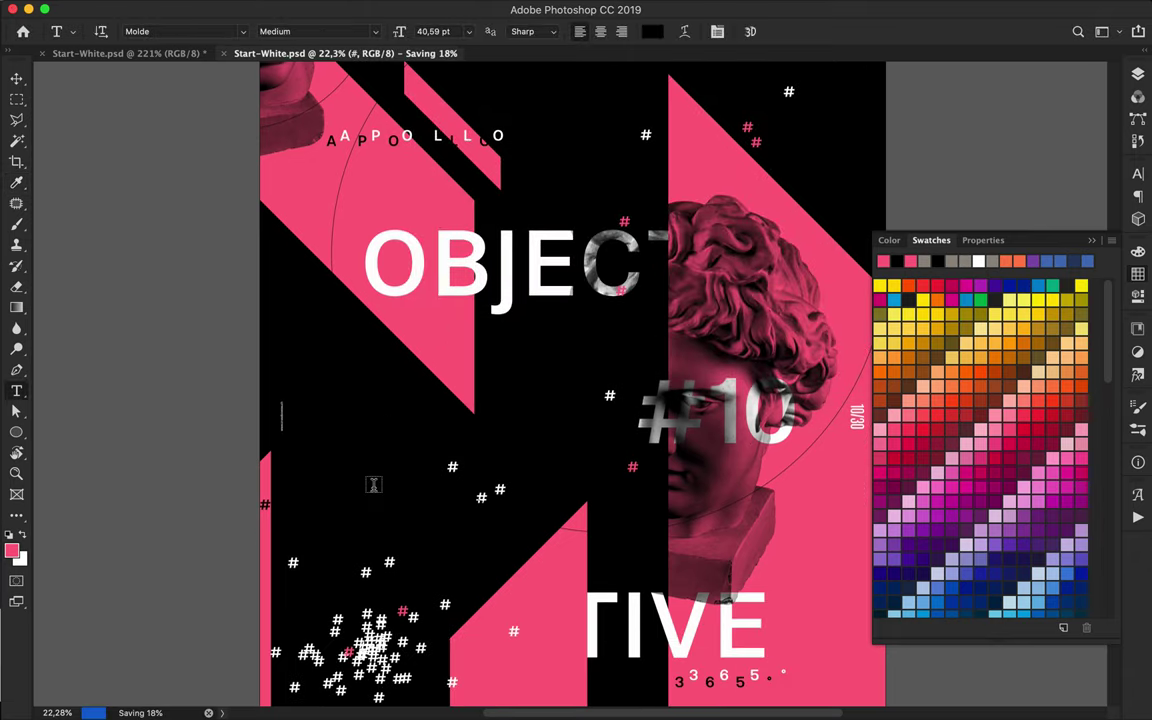
- Duplicate the black # onto the upper part of the lower pink panel and the lower edge of the left slanted panel
key(v)
scroll(312, 398, down, 4)
scroll(312, 398, left, 1)
drag(290, 332, 877, 144)
scroll(532, 530, down, 3)
scroll(499, 465, up, 7)
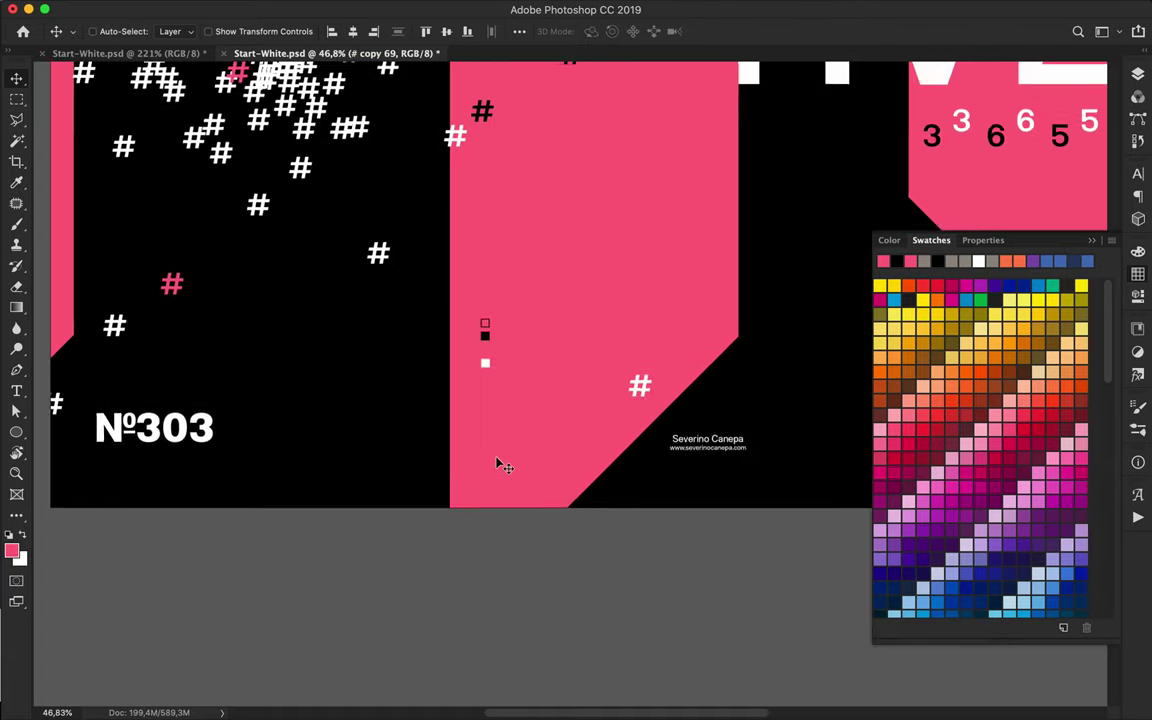
scroll(503, 465, up, 2)
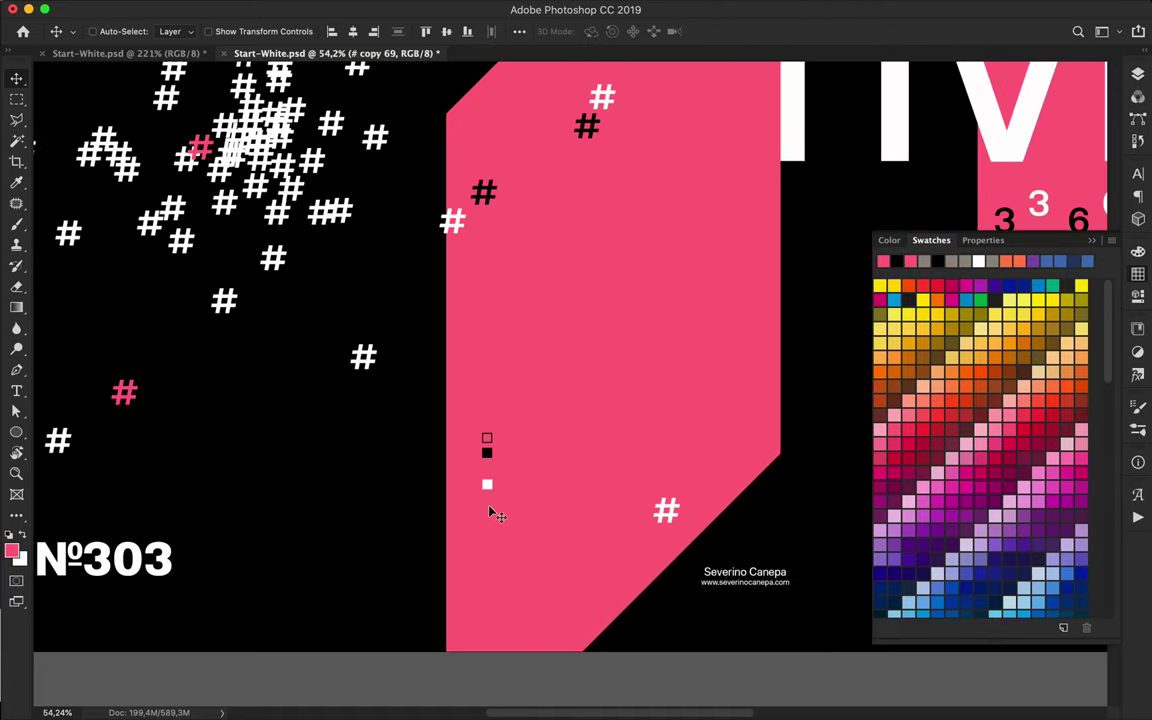
drag(491, 567, 702, 588)
scroll(411, 434, down, 3)
key(super+z)
key(super+z)
key(super+z)
key(super+shift+z)
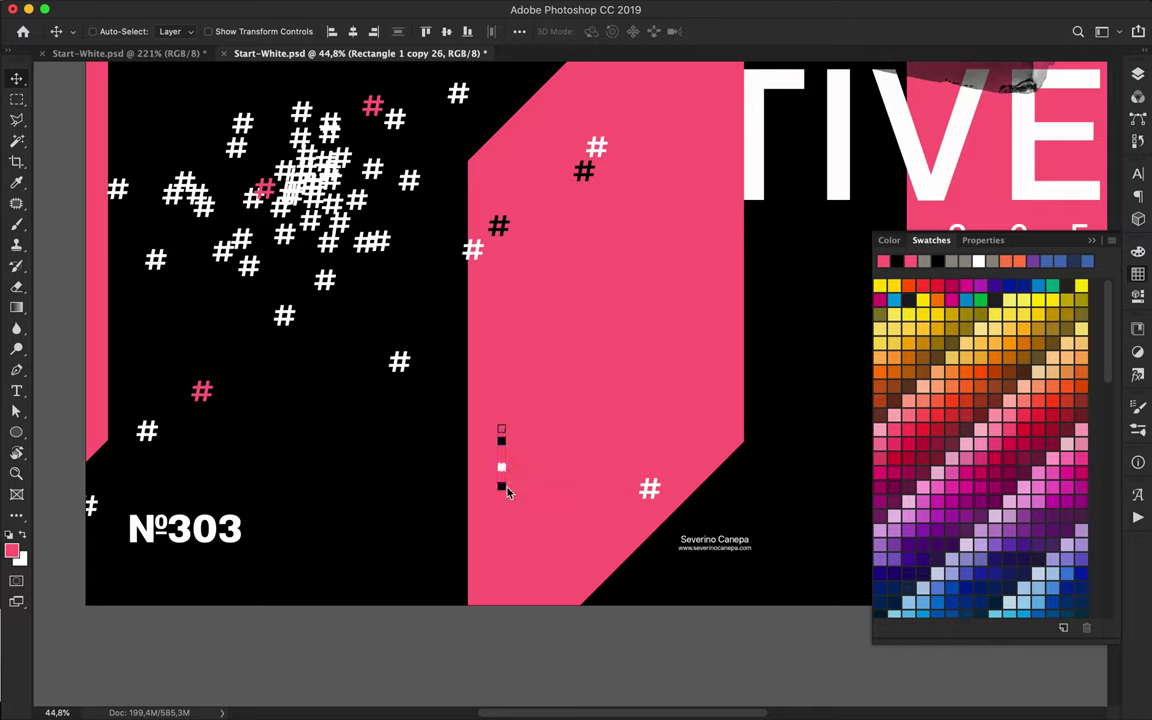
- Duplicate the small black, white and outlined squares into an unevenly spaced vertical column along the lower pink panel
drag(505, 506, 505, 549)
click(1090, 241)
scroll(391, 556, up, 5)
drag(431, 487, 435, 667)
scroll(434, 655, down, 5)
drag(430, 420, 430, 517)
drag(430, 517, 432, 573)
drag(432, 573, 453, 149)
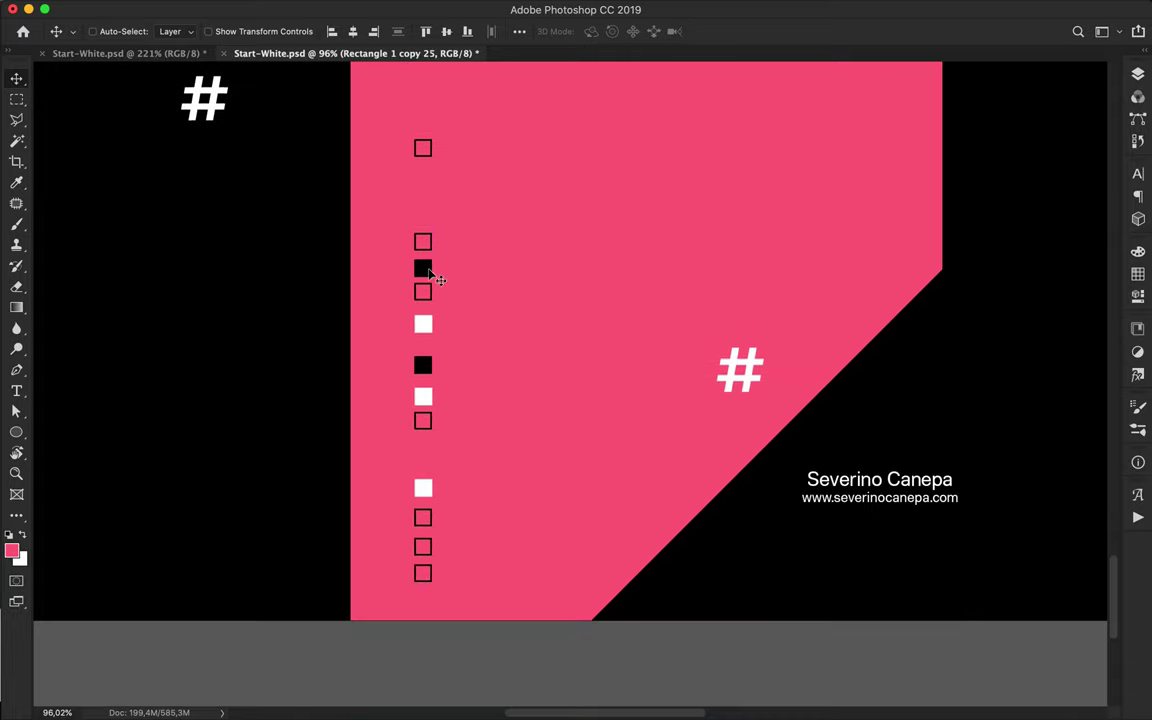
drag(428, 273, 430, 100)
drag(430, 55, 423, 190)
- Duplicate a square onto the right pink panel beside the statue and start a second vertical column of mixed squares below #10
scroll(581, 188, down, 10)
scroll(581, 185, down, 2)
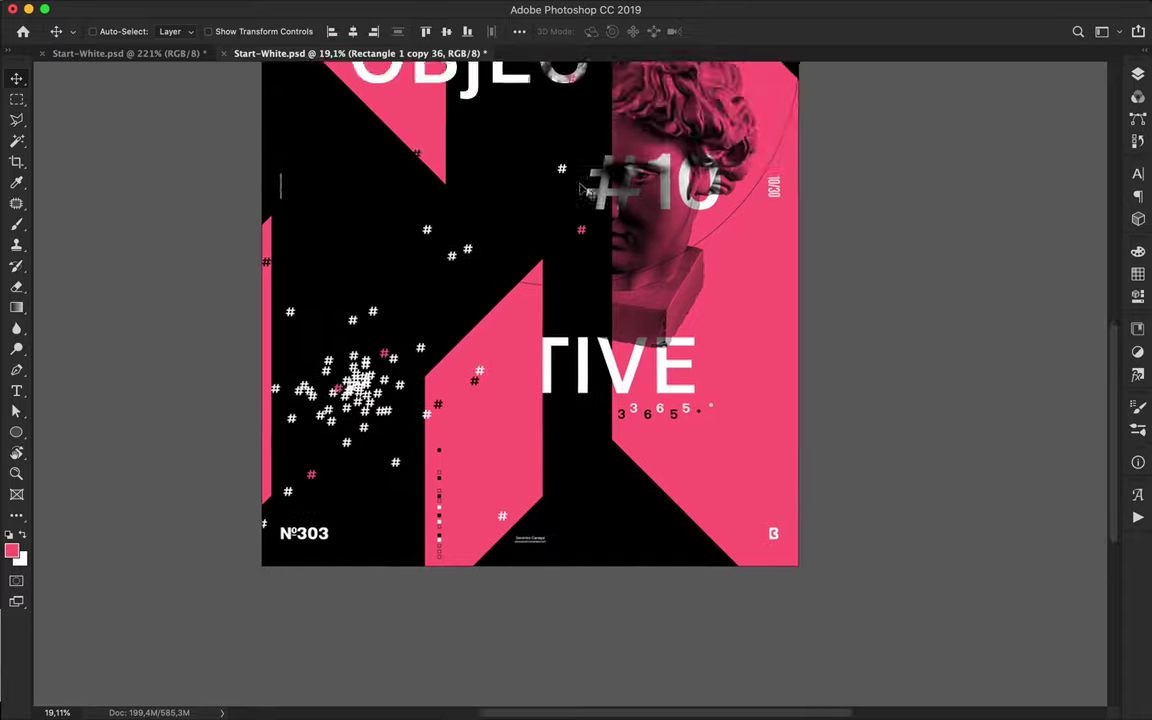
scroll(290, 625, up, 6)
scroll(197, 684, up, 4)
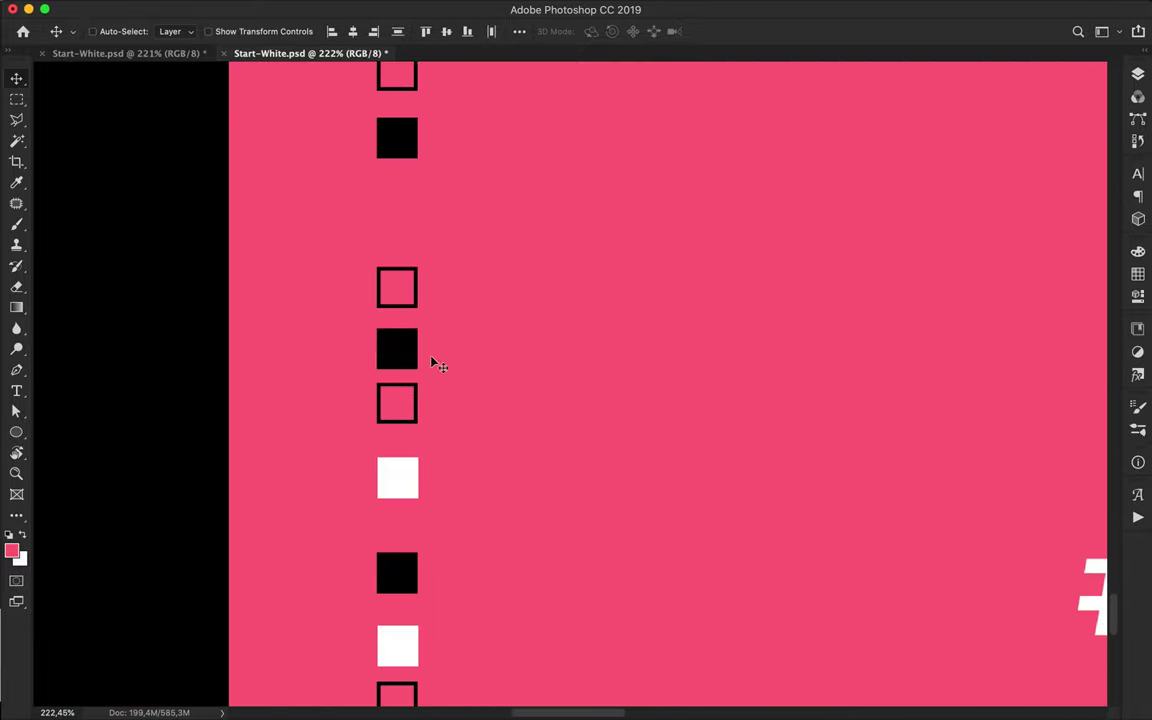
scroll(450, 336, down, 7)
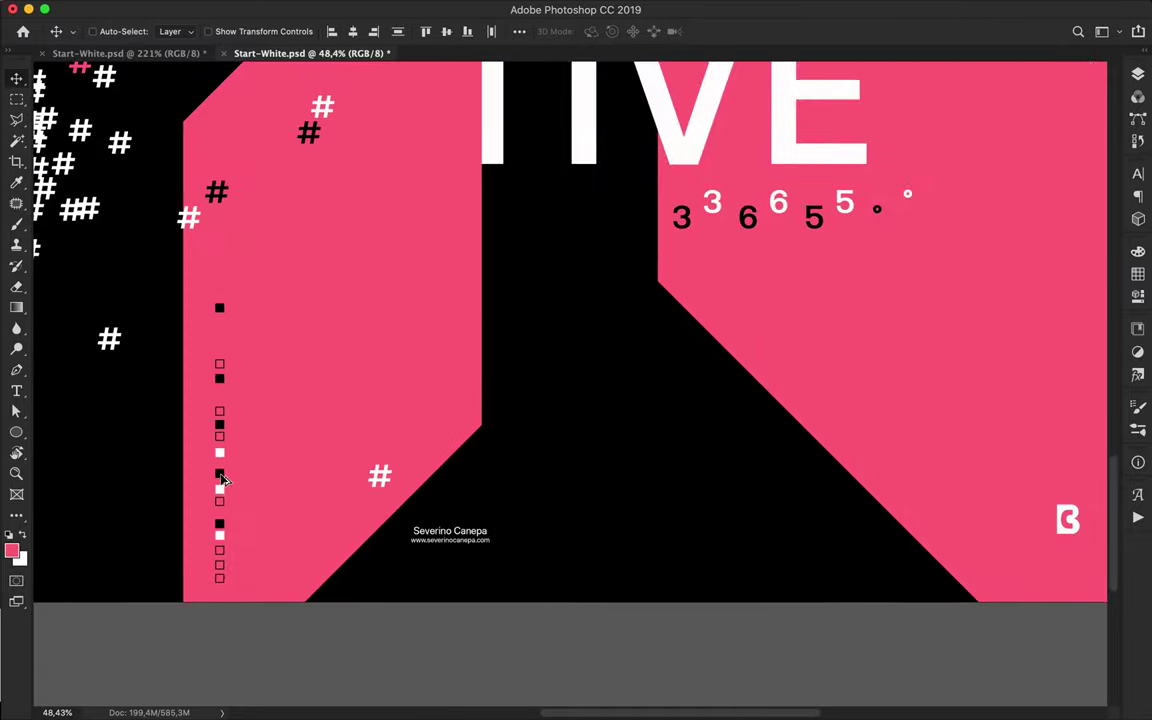
drag(220, 474, 758, 390)
drag(725, 434, 723, 146)
scroll(818, 368, up, 2)
scroll(704, 367, up, 2)
drag(723, 146, 723, 541)
drag(722, 632, 722, 632)
drag(722, 632, 722, 595)
drag(719, 415, 722, 268)
- Extend the right-hand column with further black, white and outlined squares, past the statue's base and down beside TIVE
scroll(722, 200, up, 2)
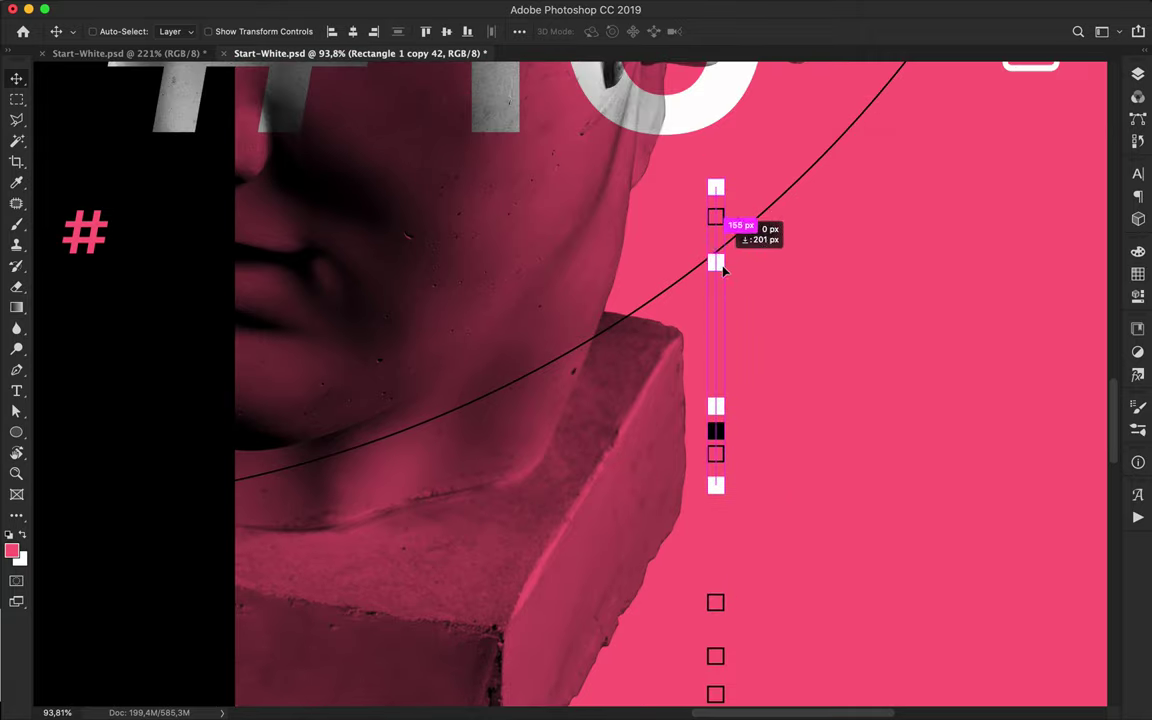
drag(719, 434, 719, 395)
drag(719, 390, 719, 642)
scroll(788, 567, down, 7)
drag(717, 356, 718, 443)
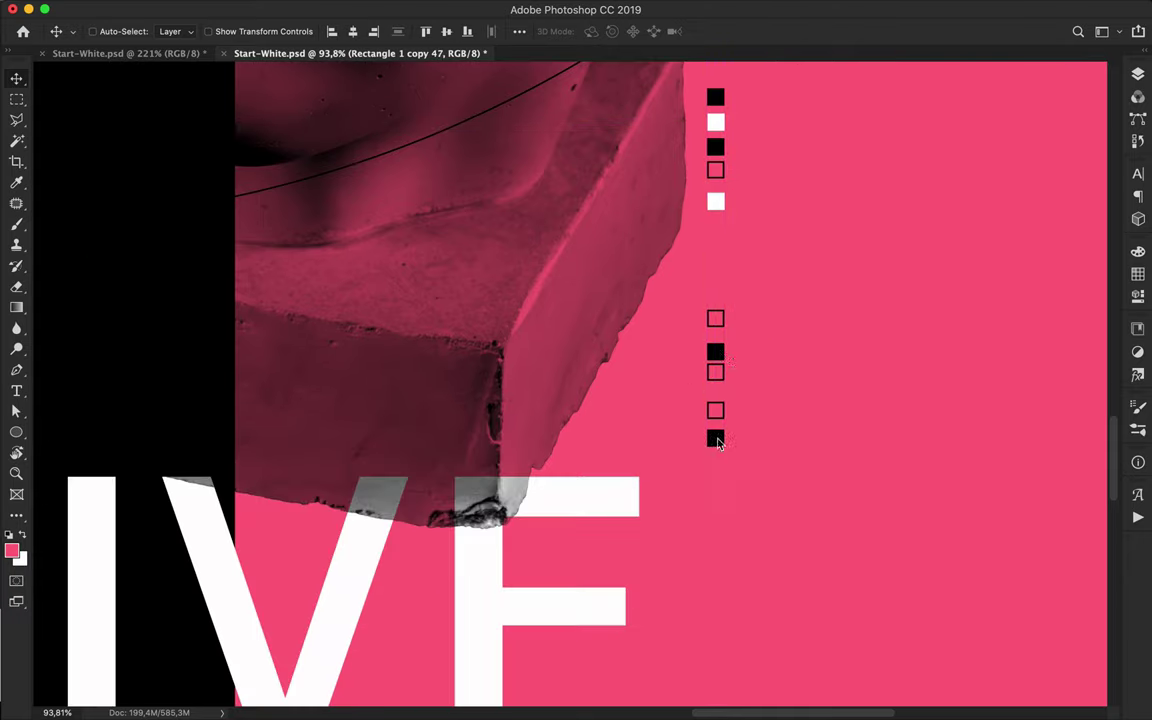
drag(719, 207, 716, 490)
drag(722, 414, 733, 571)
scroll(746, 442, down, 3)
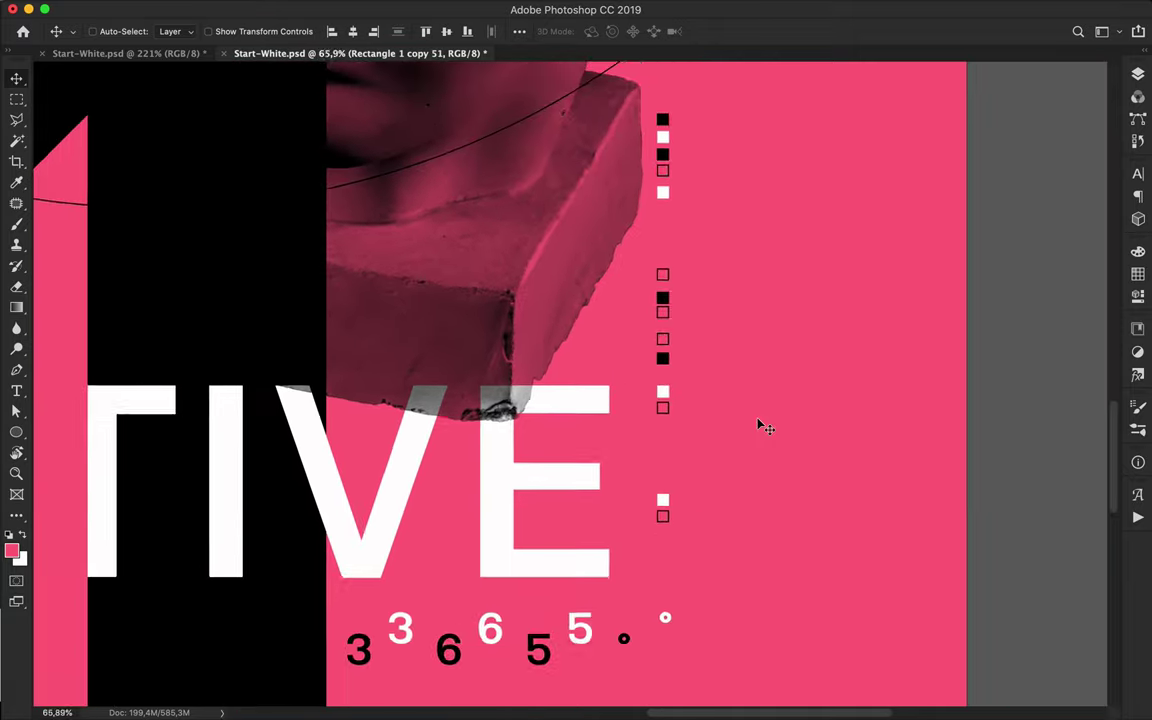
drag(663, 395, 640, 442)
scroll(650, 430, down, 3)
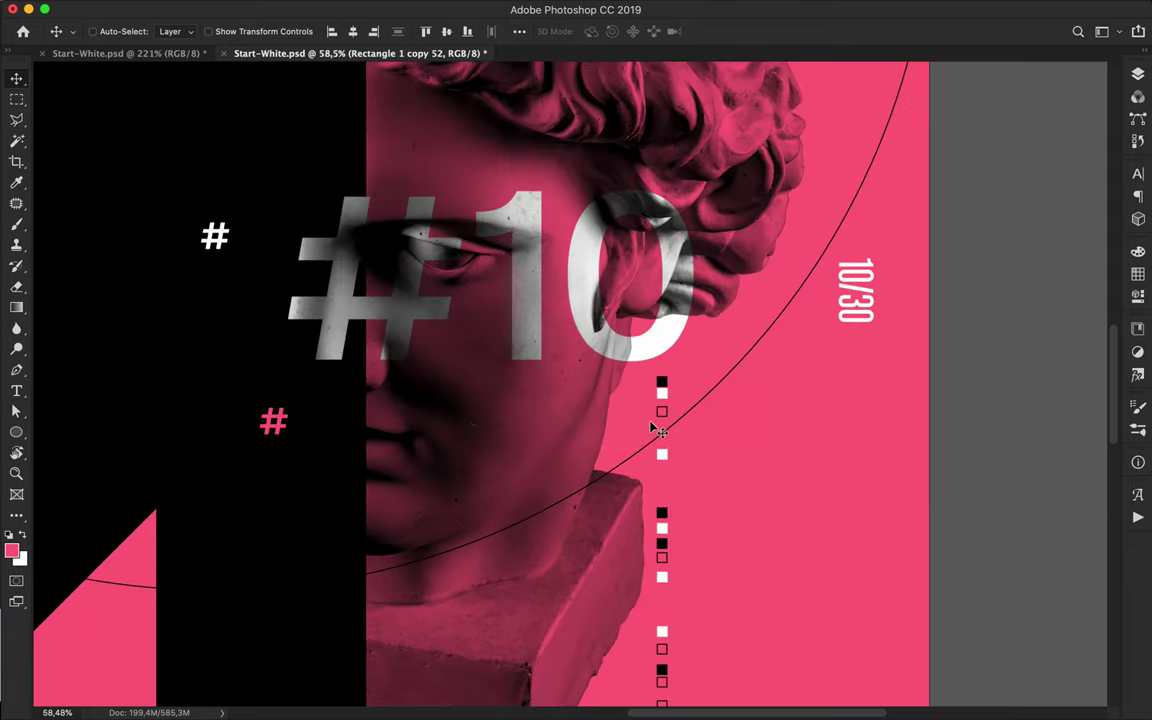
scroll(659, 430, down, 3)
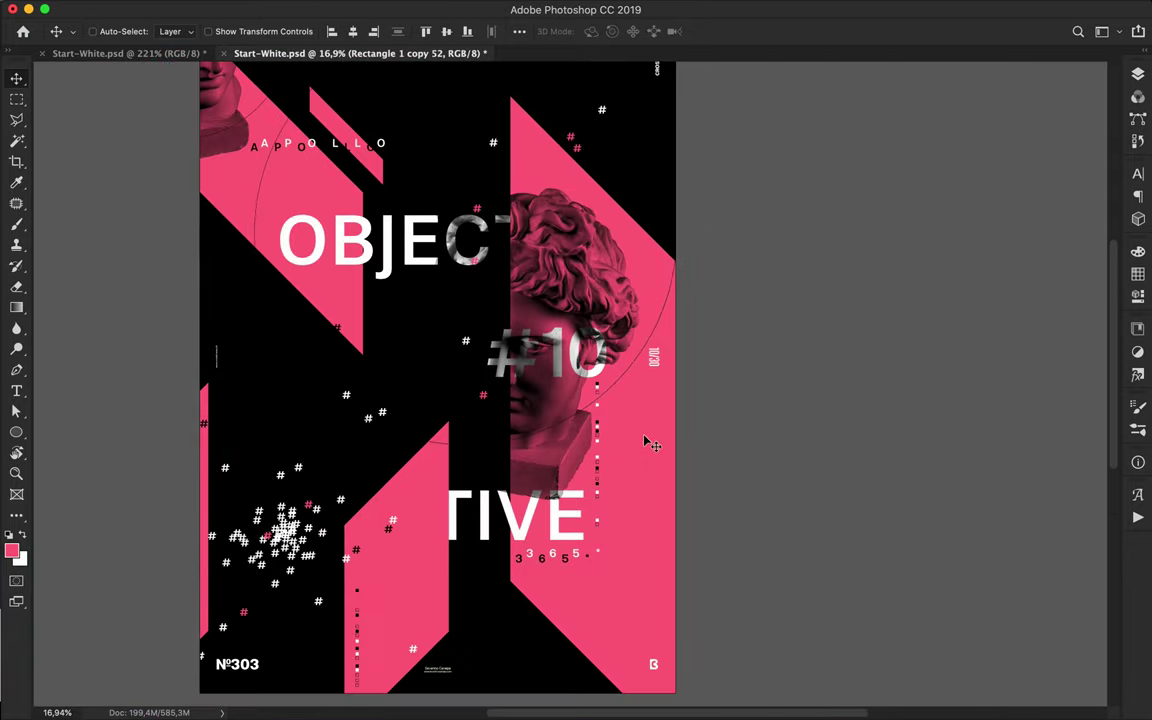
- Move the OBJECTI text down to just above TIVE and reposition the pink and white # marks in the black area above it
scroll(652, 444, up, 3)
scroll(645, 441, down, 5)
scroll(645, 441, up, 3)
scroll(645, 441, left, 2)
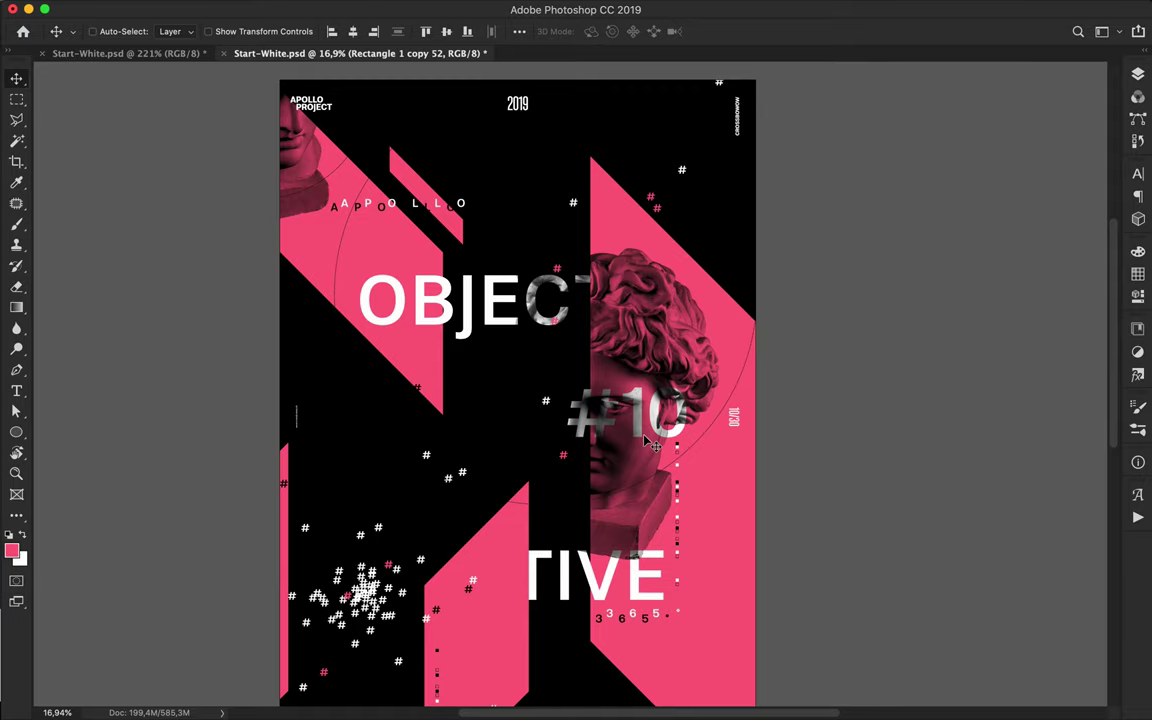
drag(446, 284, 450, 458)
scroll(645, 328, up, 10)
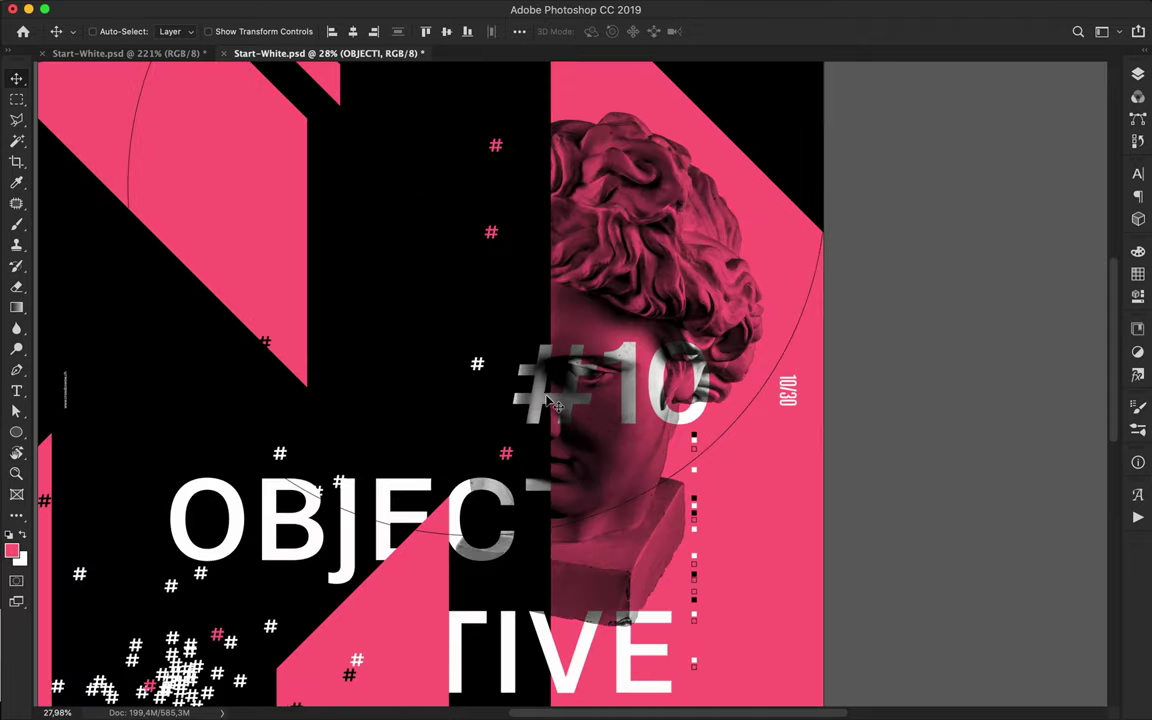
scroll(395, 553, up, 10)
scroll(385, 550, down, 5)
scroll(310, 506, left, 3)
drag(298, 497, 297, 494)
key(super+0)
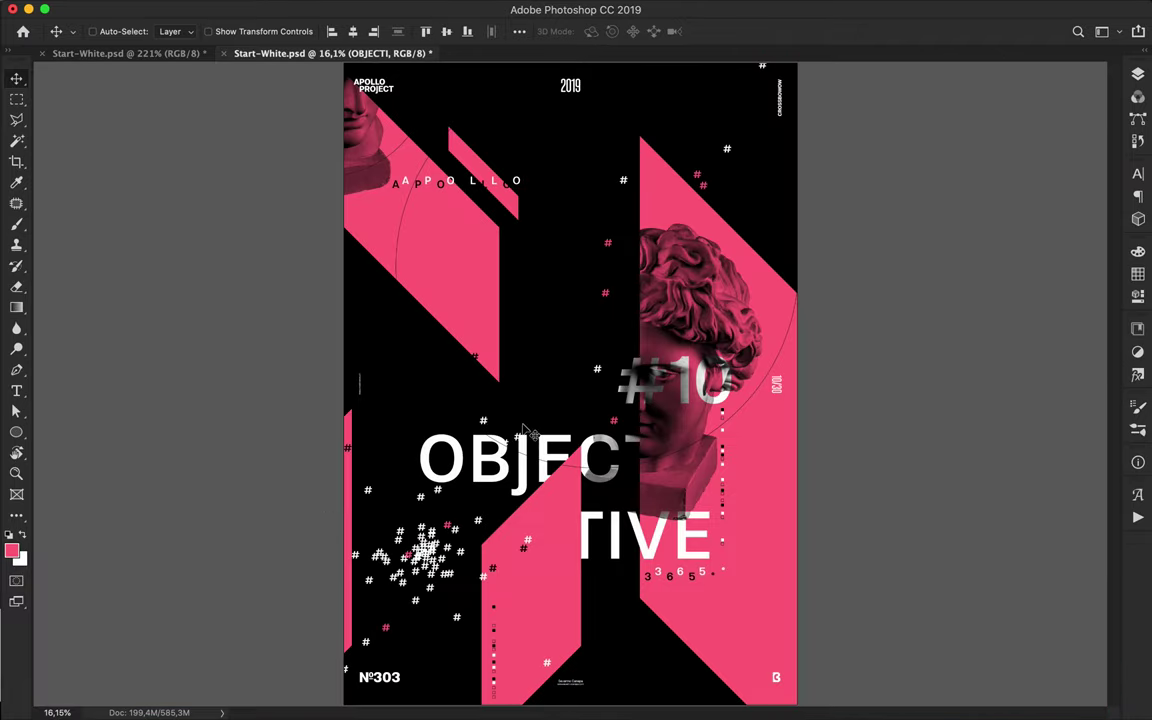
drag(545, 326, 529, 334)
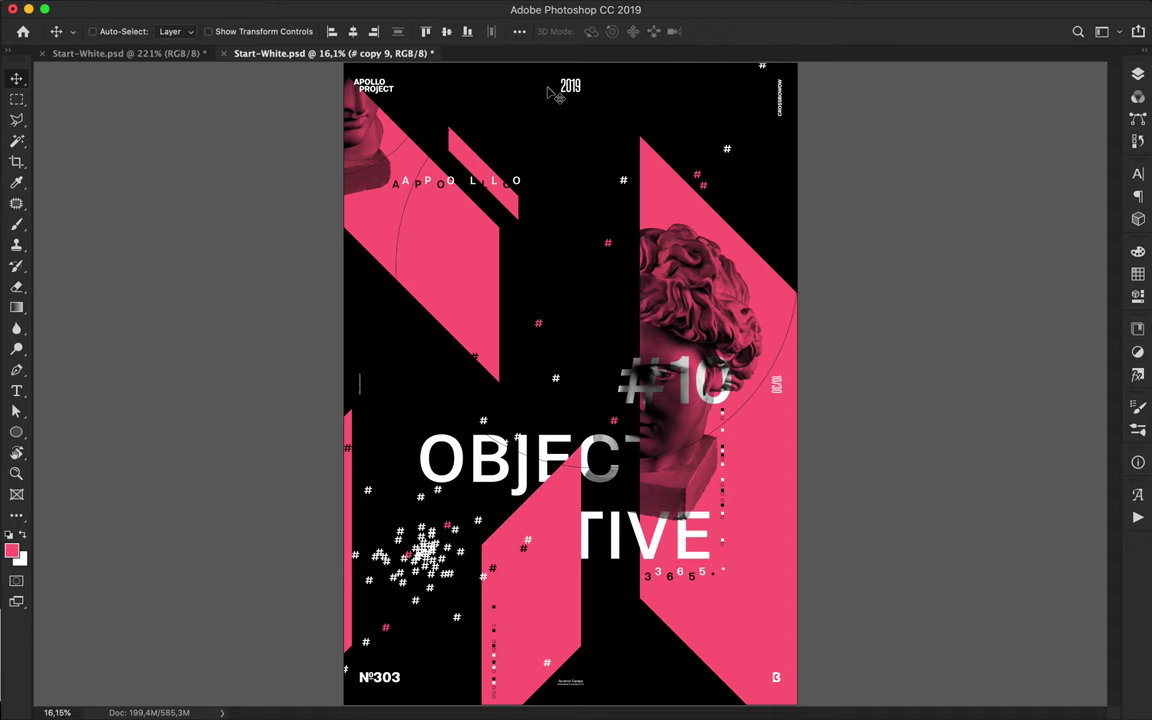
- Draw a white slanted shape about 633 × 732 px with the Pen tool at the poster's upper edge, beside the 2019 text
key(p)
scroll(514, 62, down, 1)
click(178, 31)
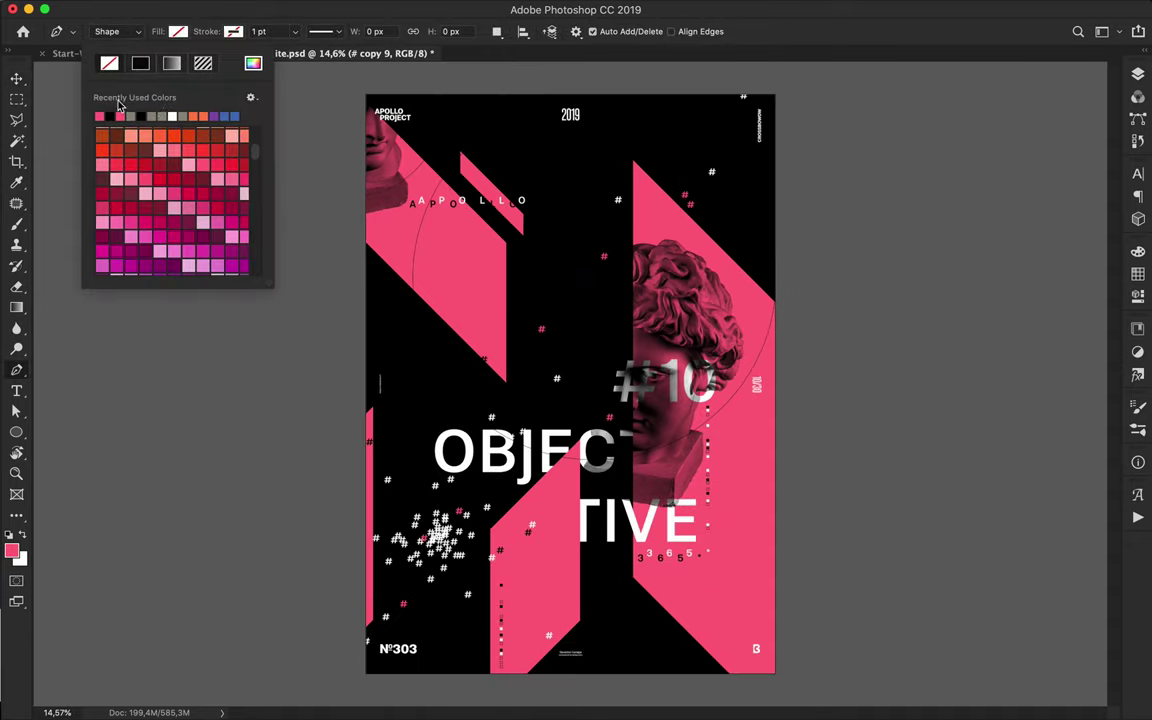
click(546, 89)
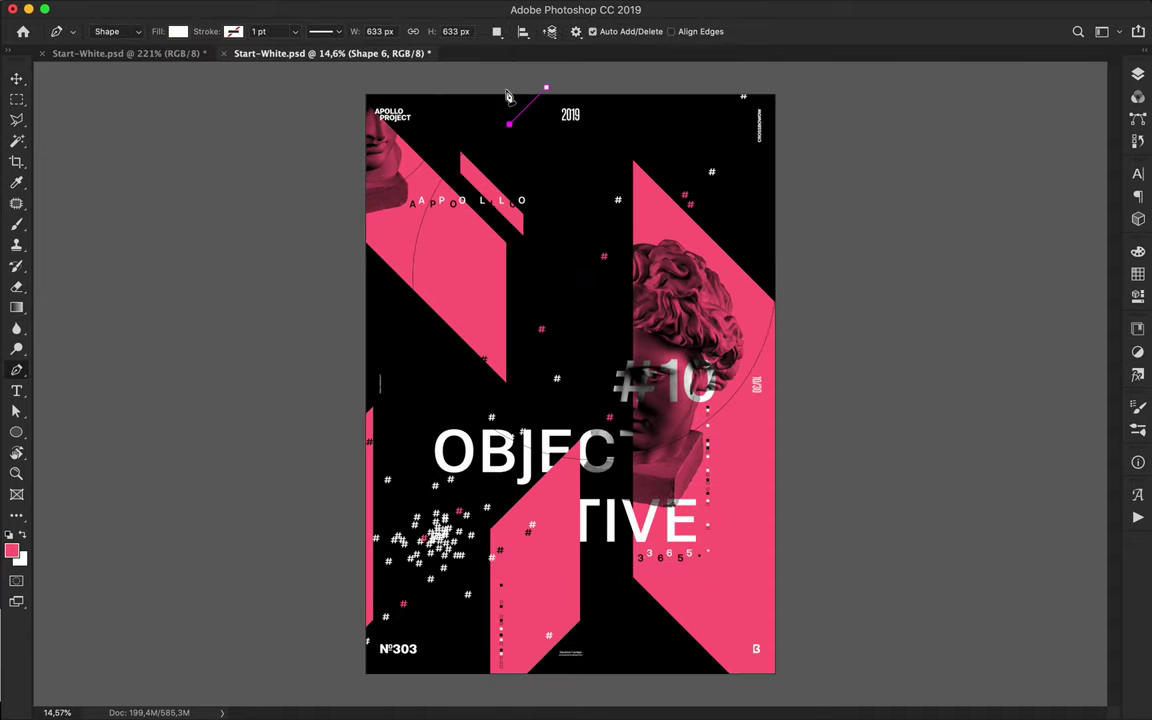
key(v)
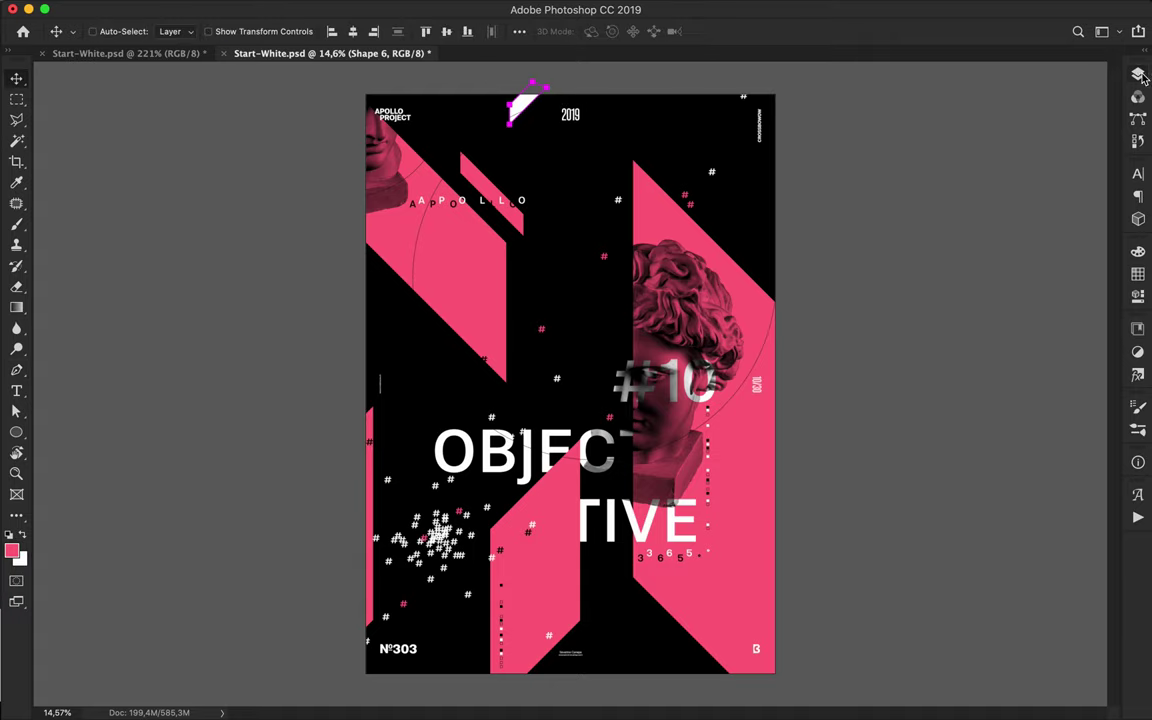
- Move the Shape 6 layer out of the # layers to the top of Group 1
key(F7)
scroll(1023, 270, down, 10)
scroll(1025, 272, up, 15)
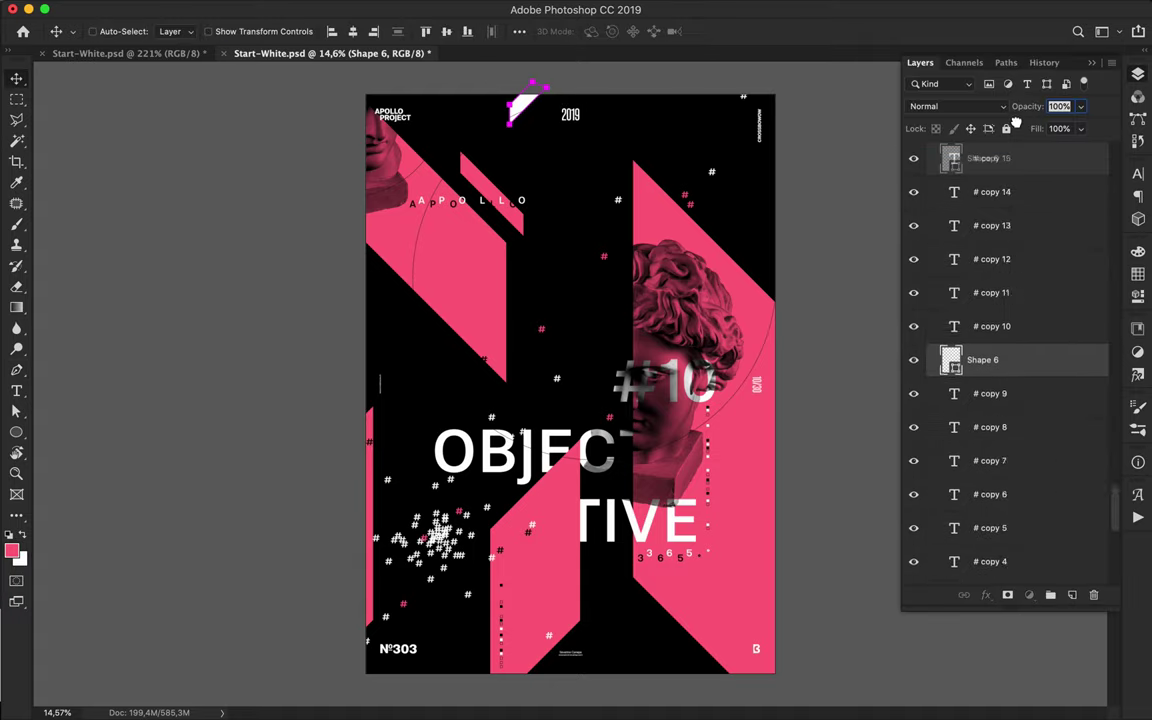
scroll(1013, 200, up, 5)
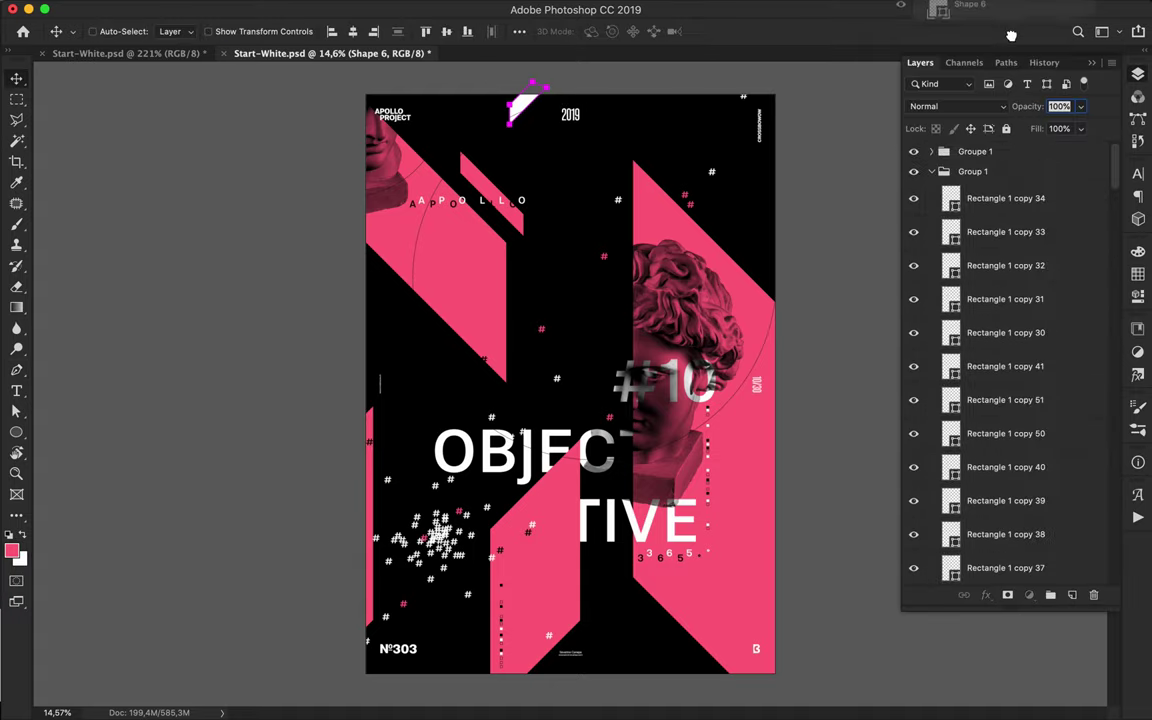
- Draw a small white slanted panel below the left pink panel, rasterize it and trim its edge with the Polygonal Lasso
key(p)
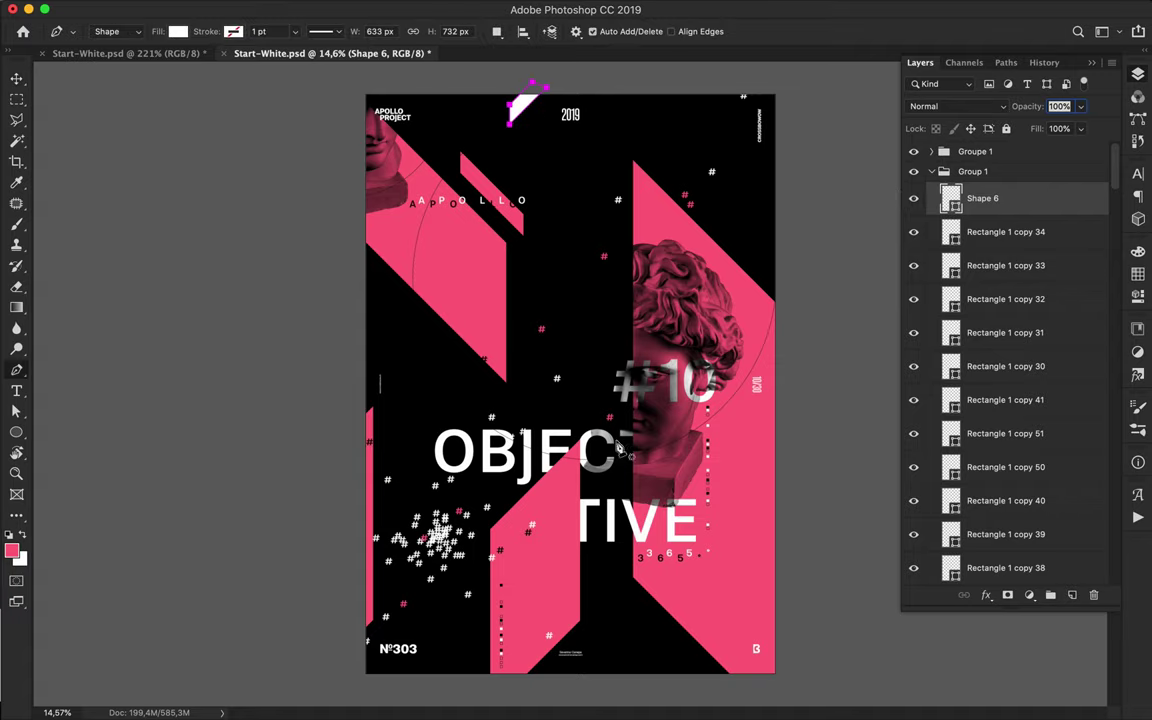
right_click(1031, 208)
click(933, 263)
key(l)
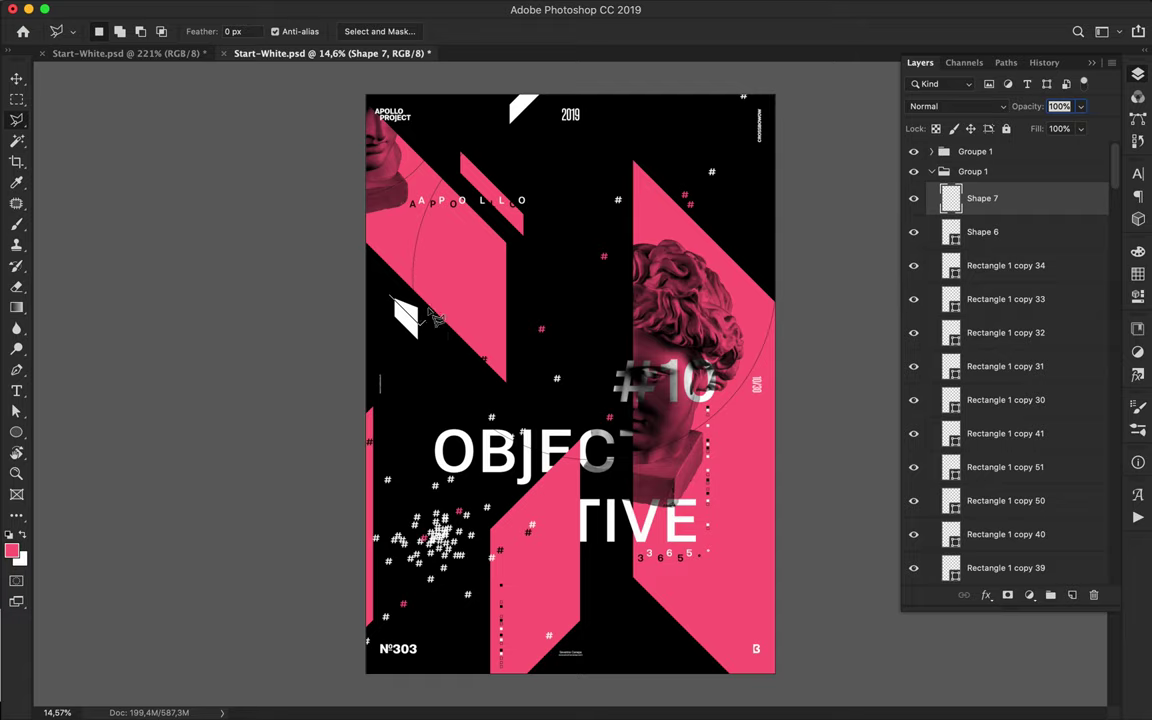
click(479, 262)
key(Escape)
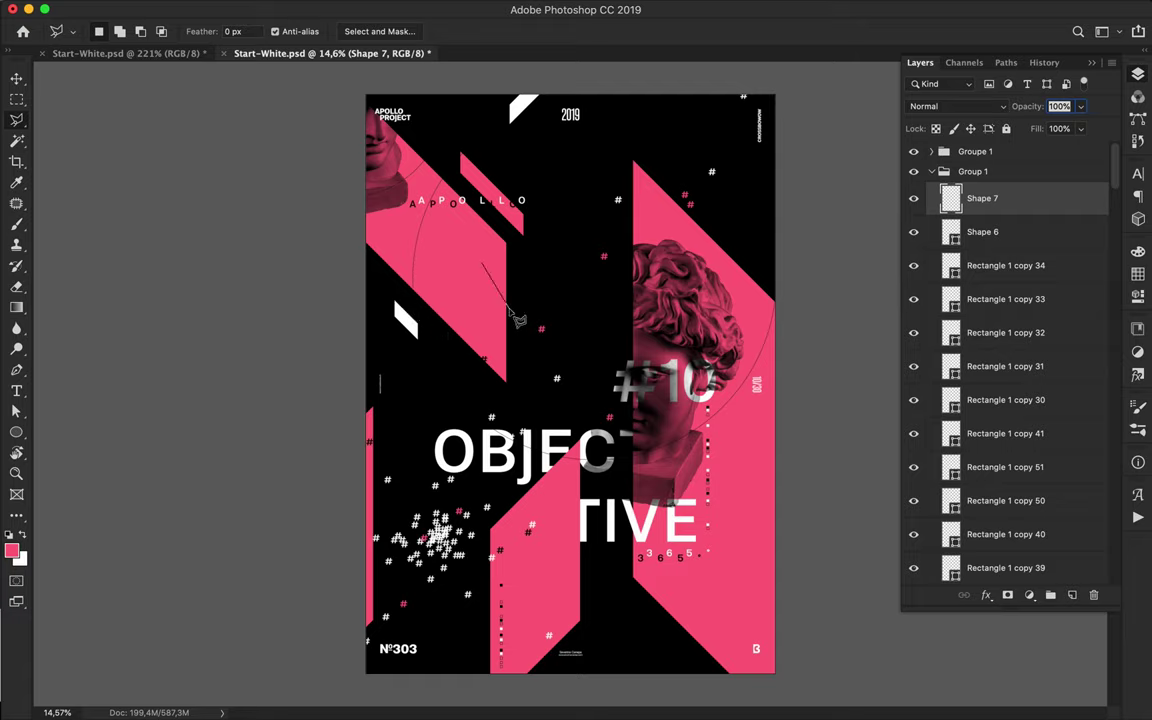
- Duplicate the small white slanted panel twice straight downward and save the document
key(v)
drag(409, 330, 410, 351)
drag(411, 352, 411, 406)
key(super+s)
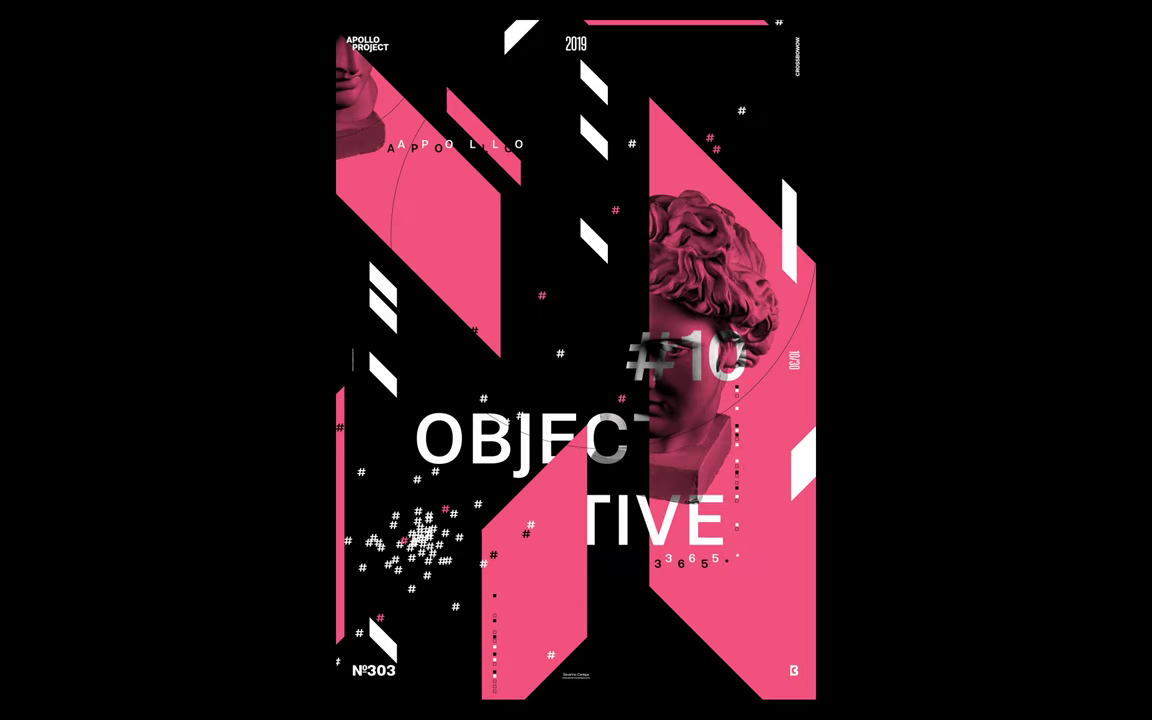